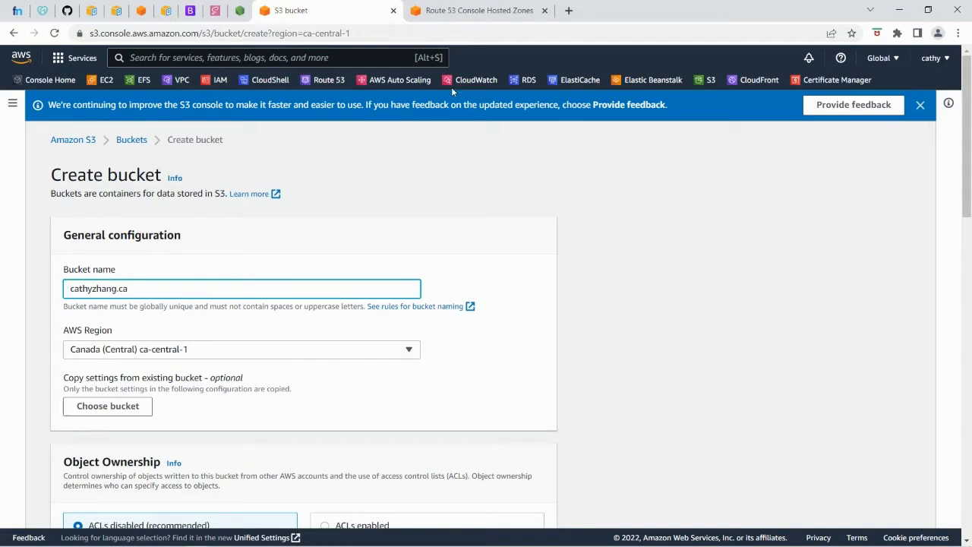
Check the Route 53 hosted zone's domain name against the bucket name, and set the bucket's region to US East (N. Virginia) us-east-1.
click(464, 12)
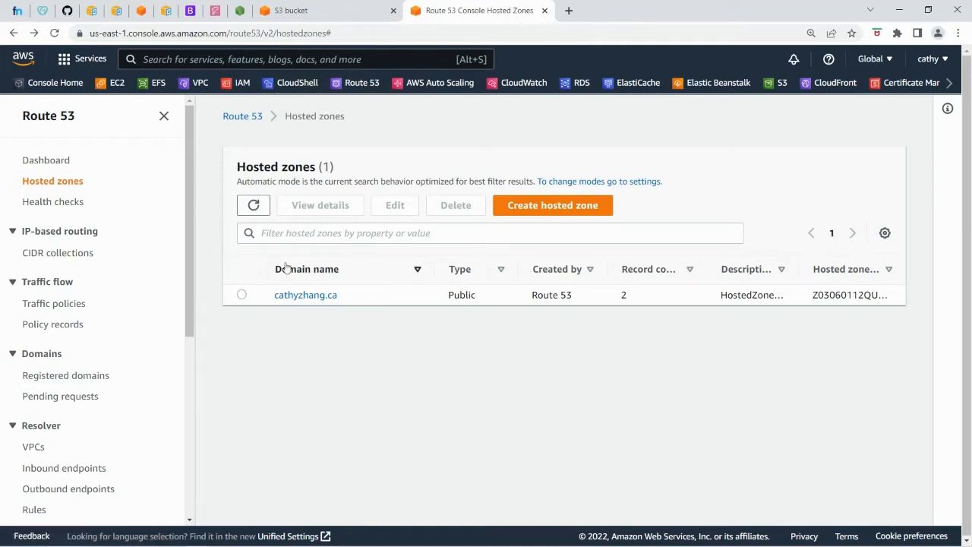
click(315, 10)
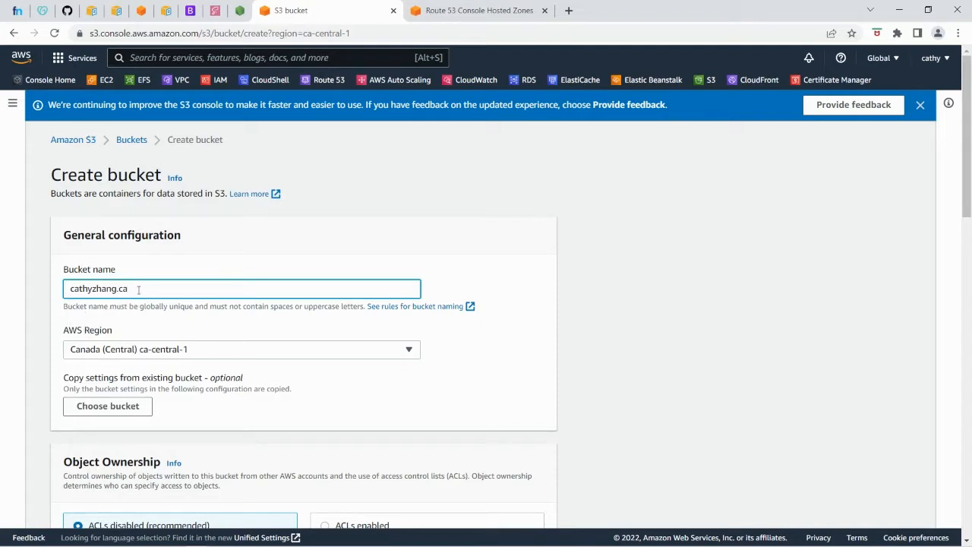
click(128, 353)
scroll(174, 261, up, 5)
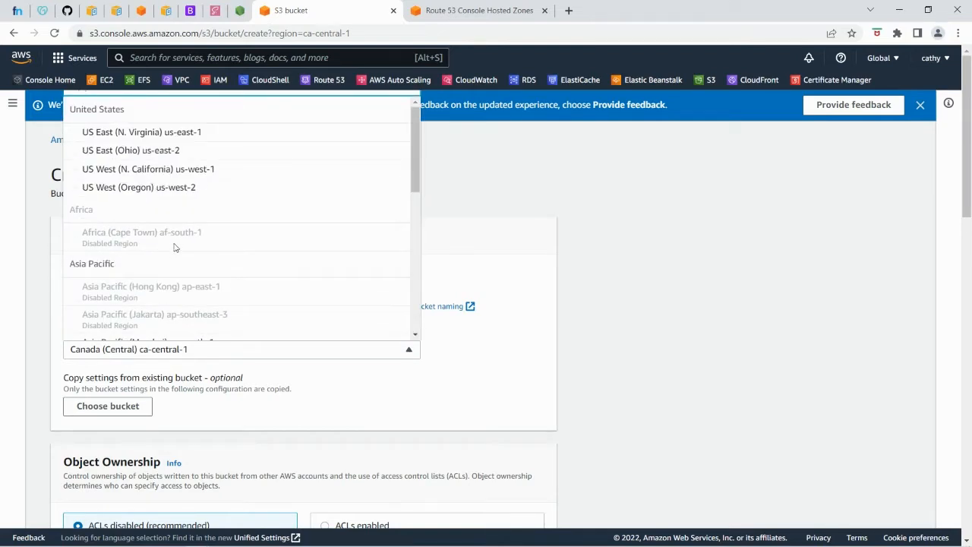
click(182, 134)
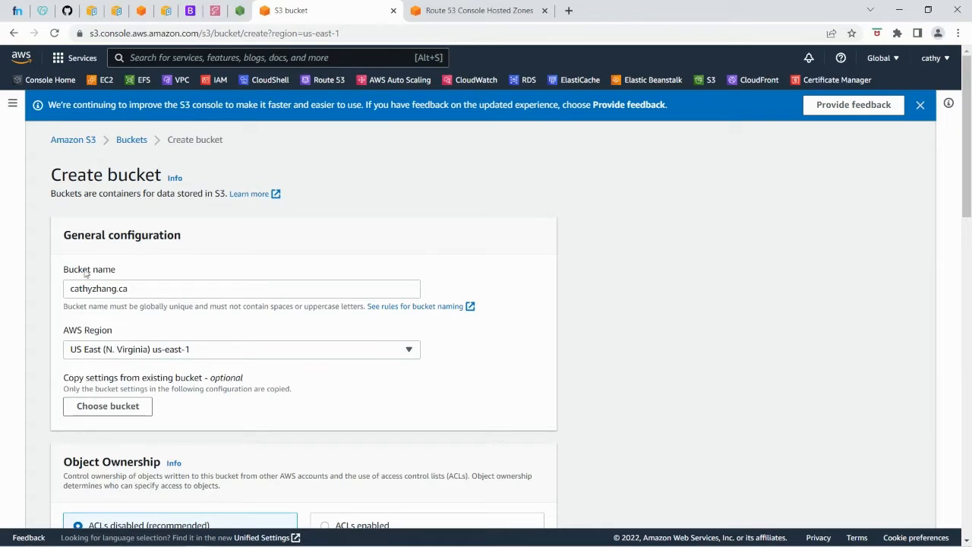
Turn off Block all public access, acknowledge the public access warning, and create the bucket with the remaining default settings.
scroll(235, 304, down, 2)
scroll(258, 319, down, 3)
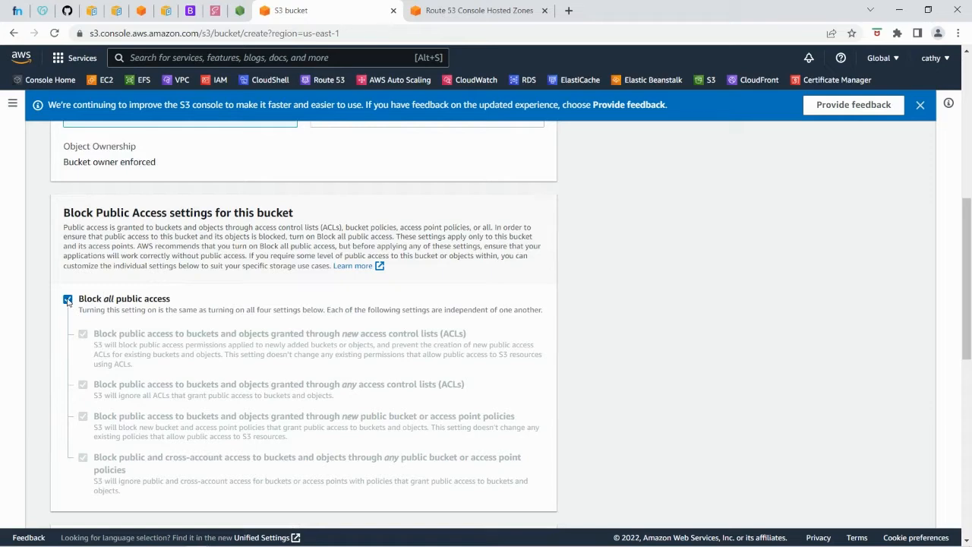
click(68, 299)
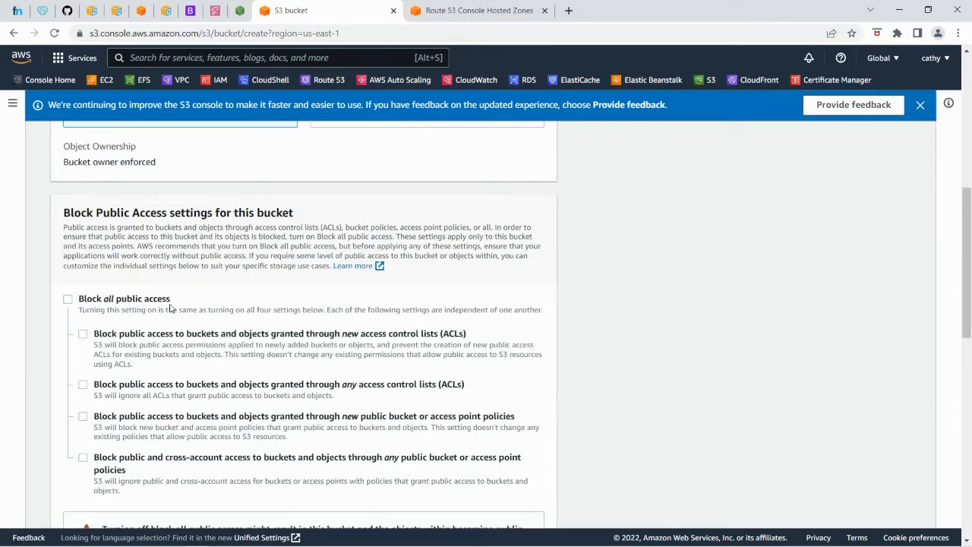
scroll(194, 321, down, 3)
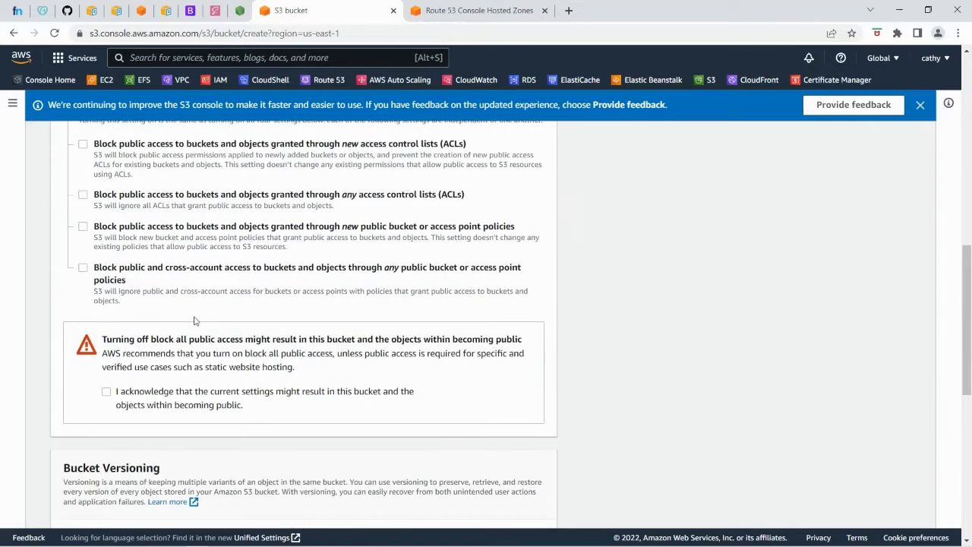
scroll(194, 321, down, 1)
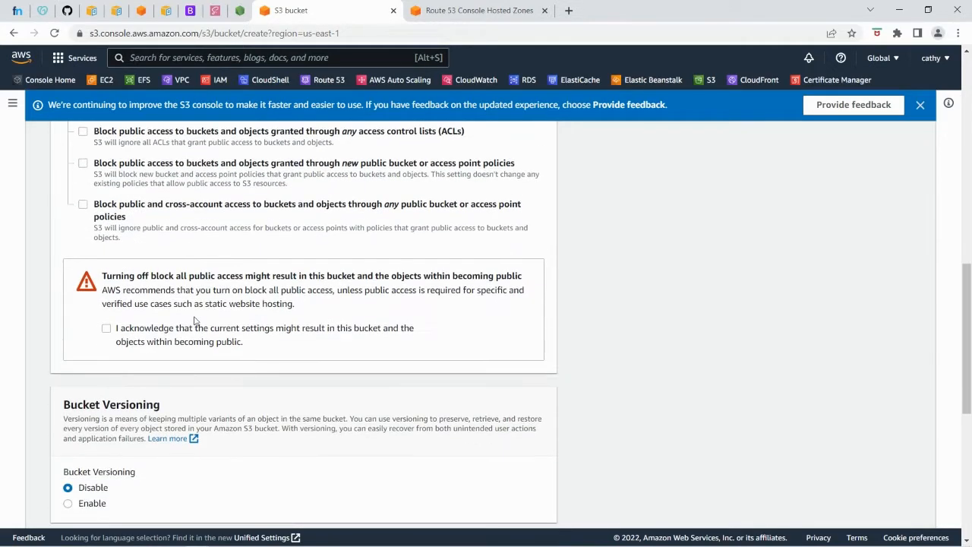
click(107, 331)
scroll(304, 341, down, 6)
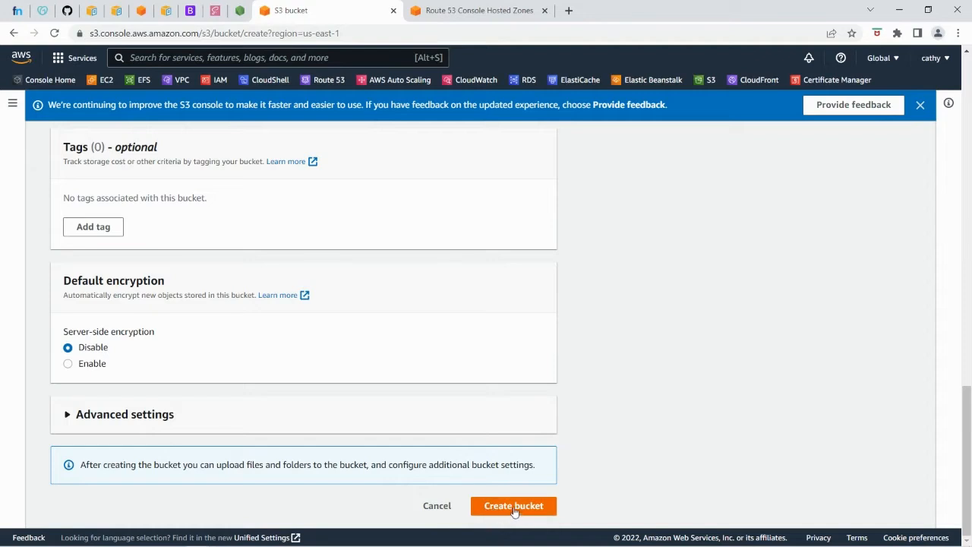
click(515, 506)
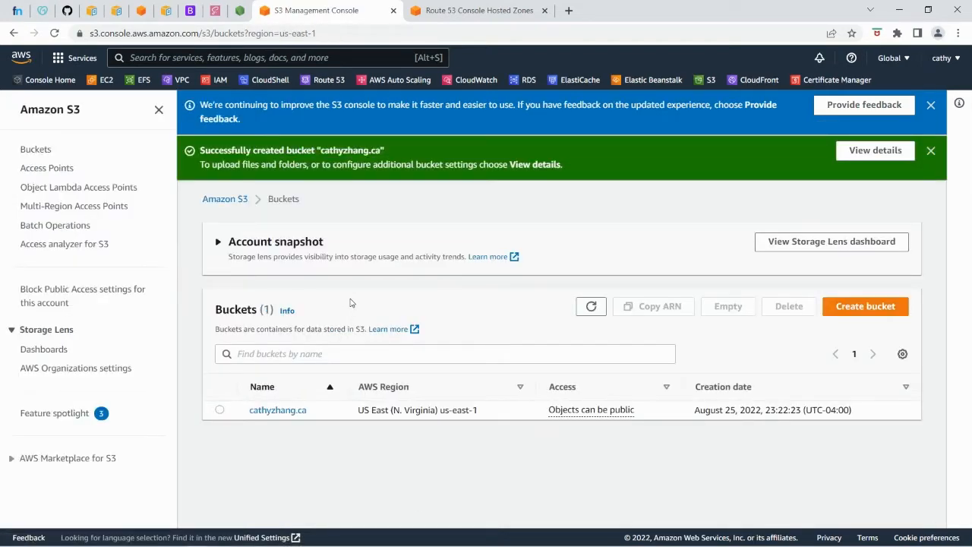
Open the new bucket's permissions and start editing its bucket policy.
click(277, 409)
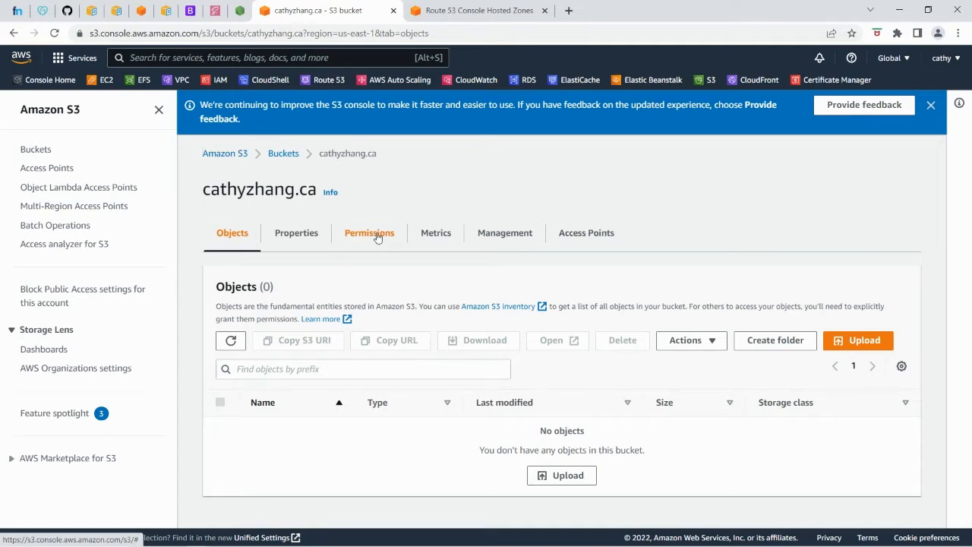
click(377, 237)
scroll(424, 372, down, 3)
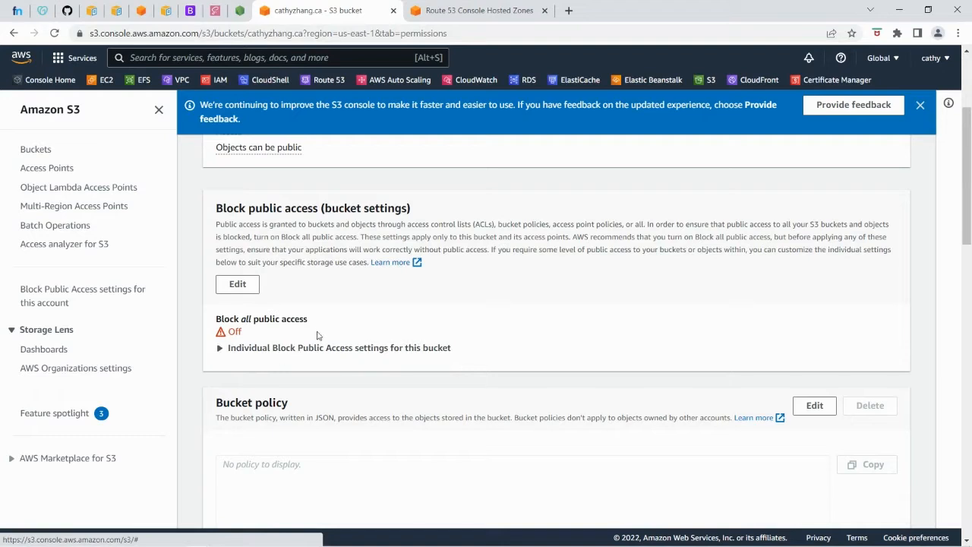
scroll(349, 372, down, 3)
scroll(346, 357, up, 1)
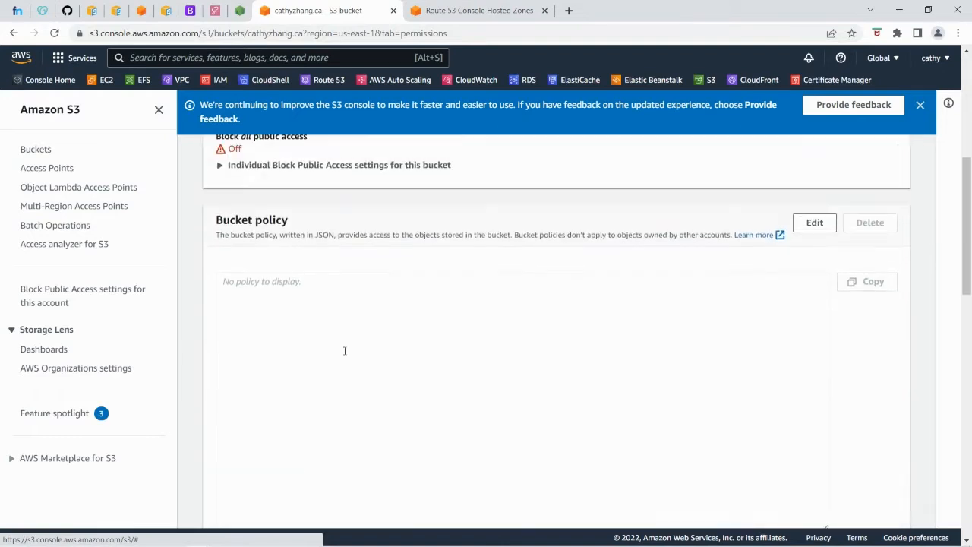
scroll(343, 350, up, 1)
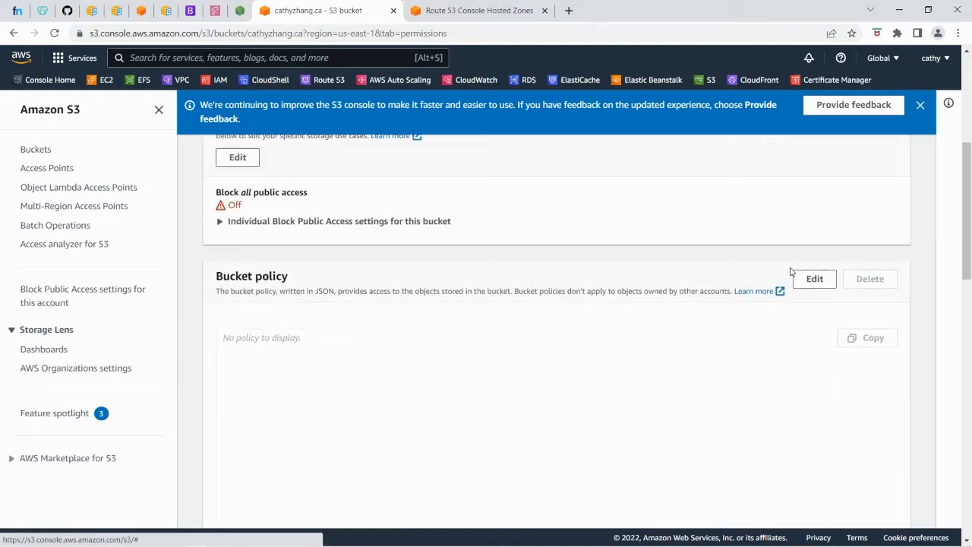
click(818, 281)
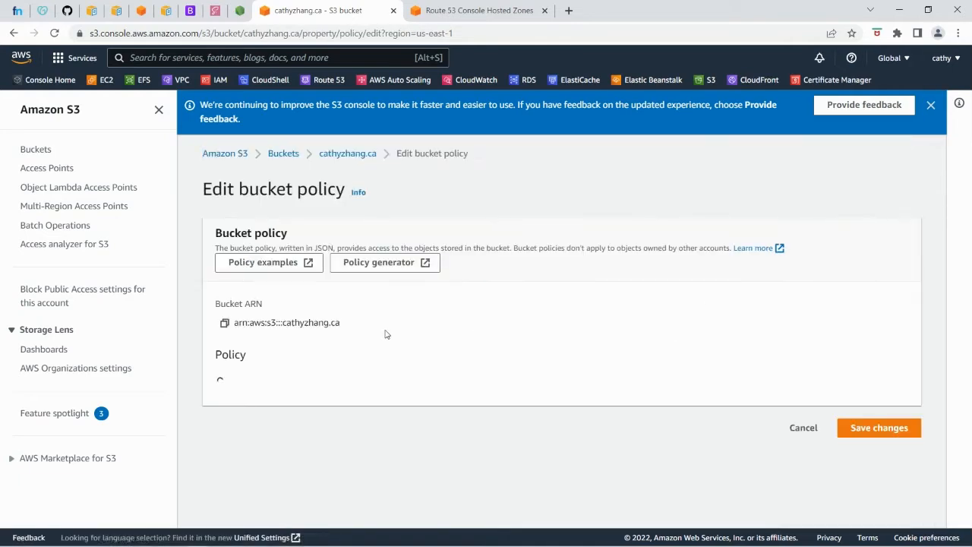
Look over the bucket policy examples documentation and return to the policy editing page.
click(276, 265)
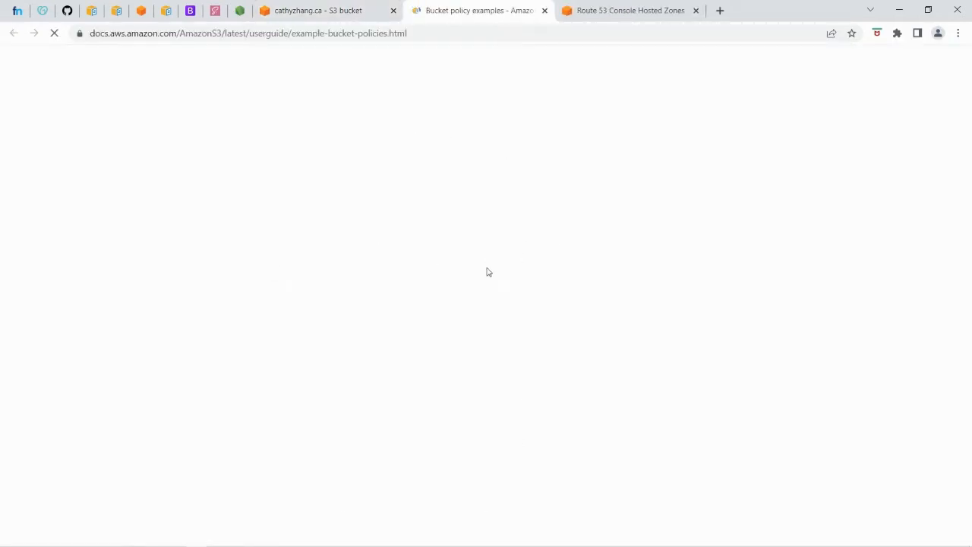
scroll(362, 389, down, 4)
scroll(366, 395, up, 4)
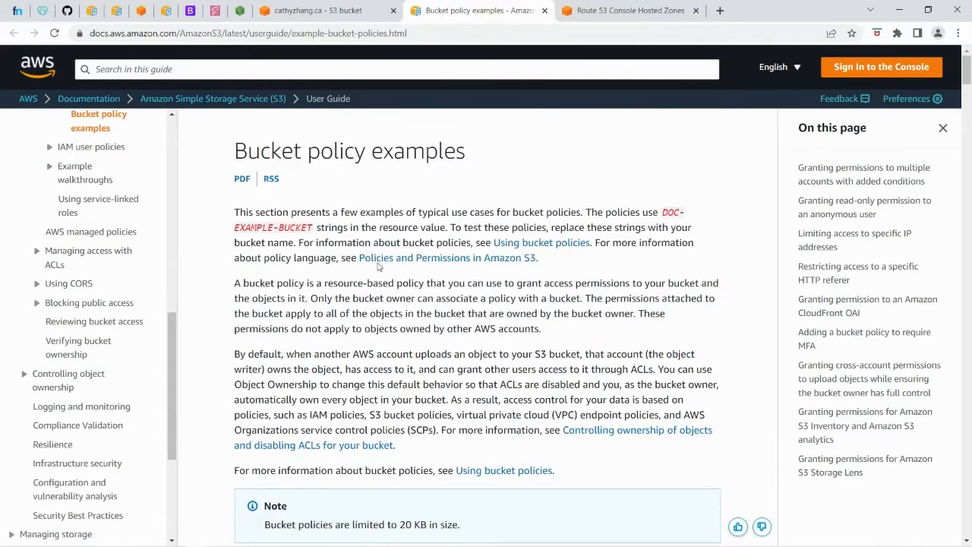
click(348, 10)
Open the AWS Policy Generator, choose S3 Bucket Policy as the policy type, and set the principal to *.
click(375, 263)
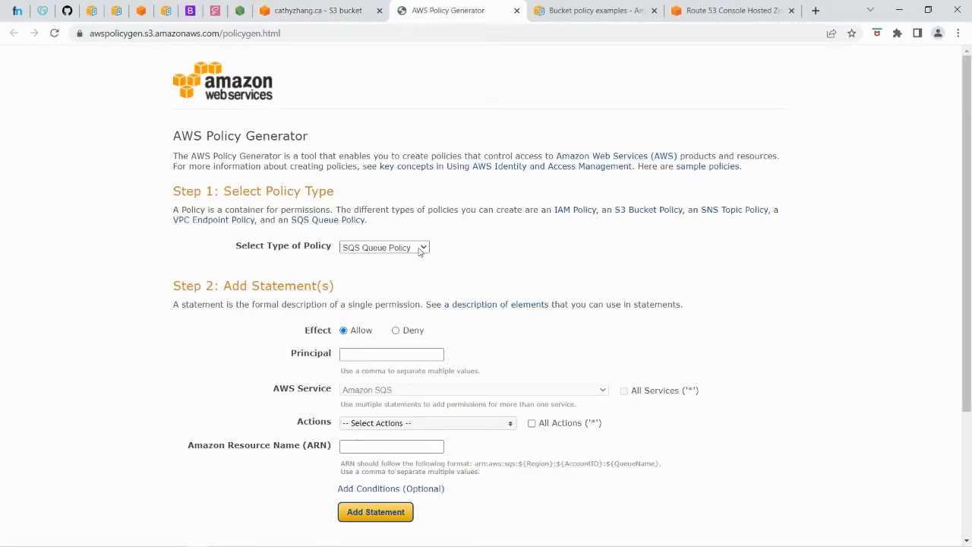
click(420, 250)
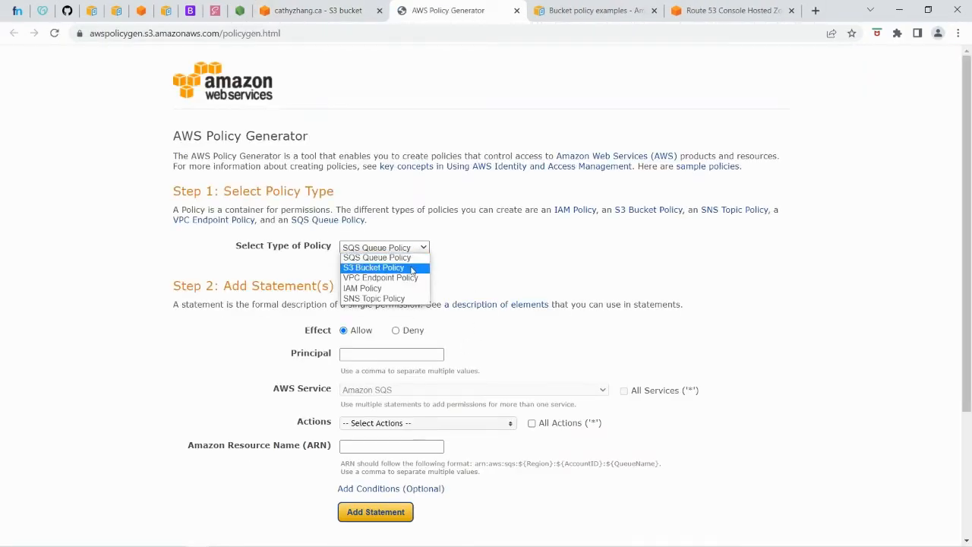
click(411, 268)
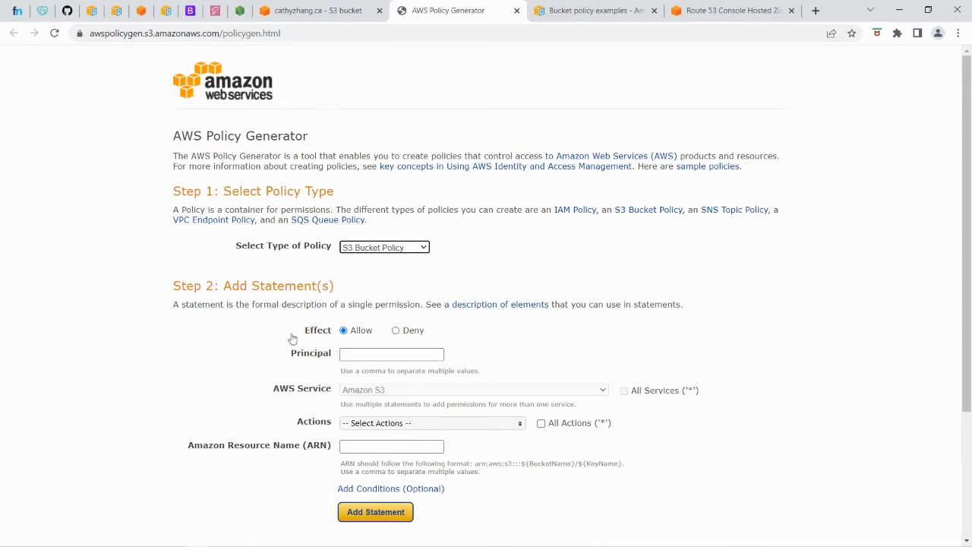
click(350, 356)
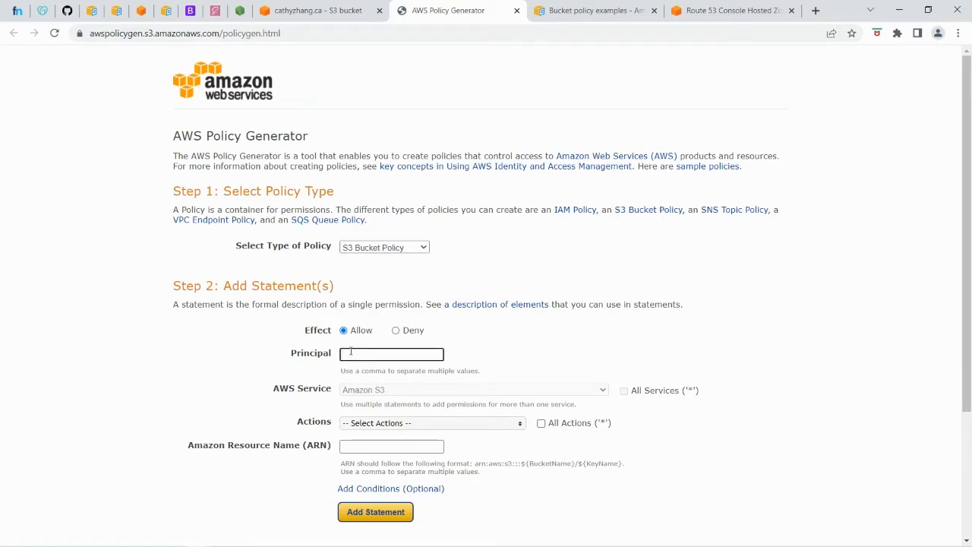
text(*)
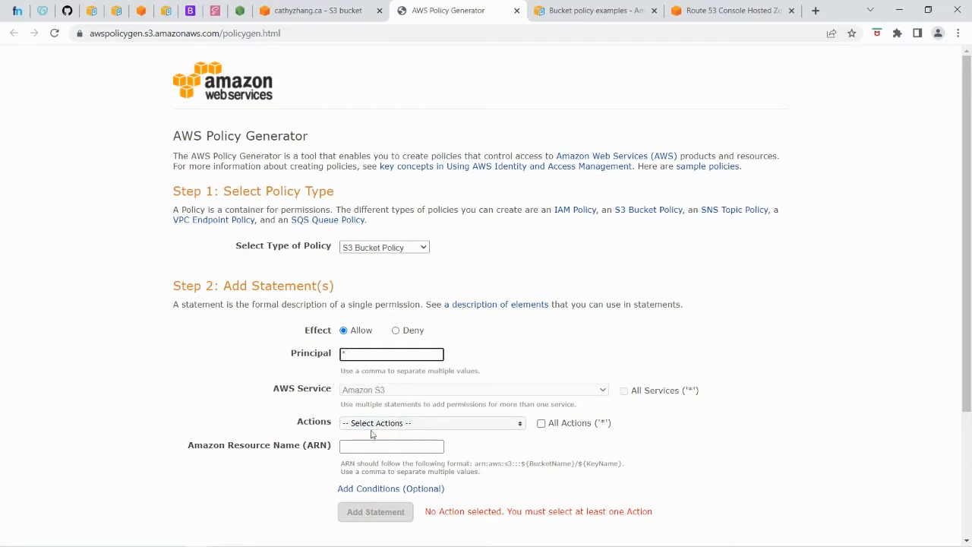
Select GetObject as the allowed action for the policy statement.
scroll(372, 433, down, 1)
click(518, 363)
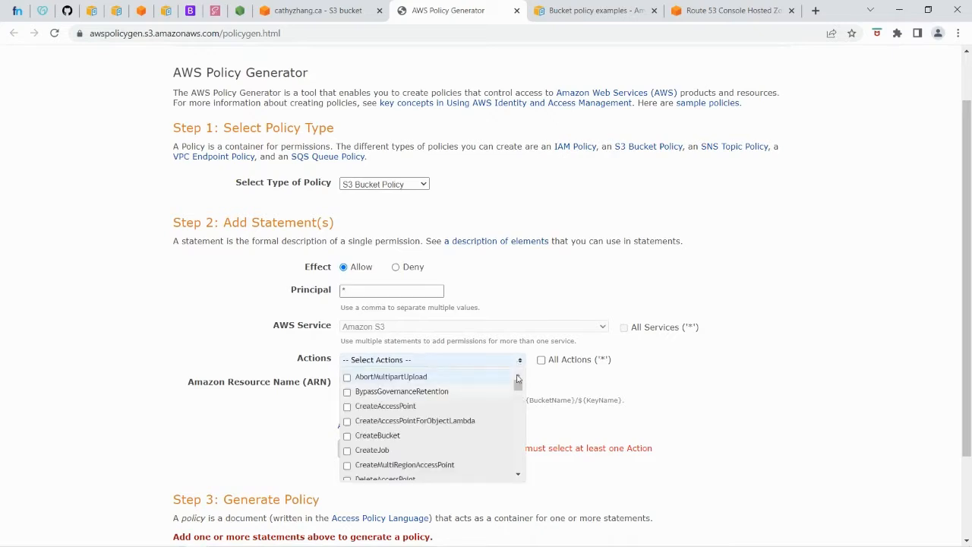
drag(516, 386, 520, 425)
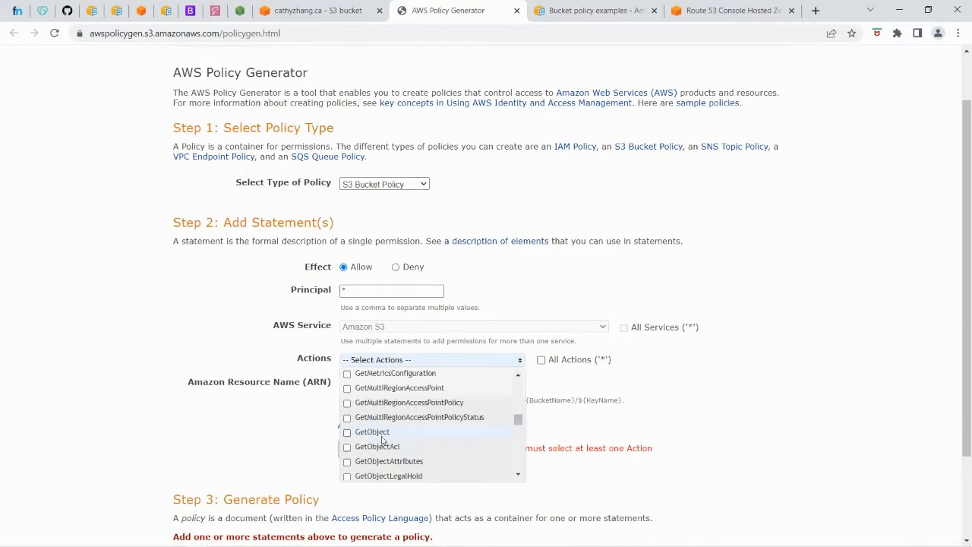
click(347, 433)
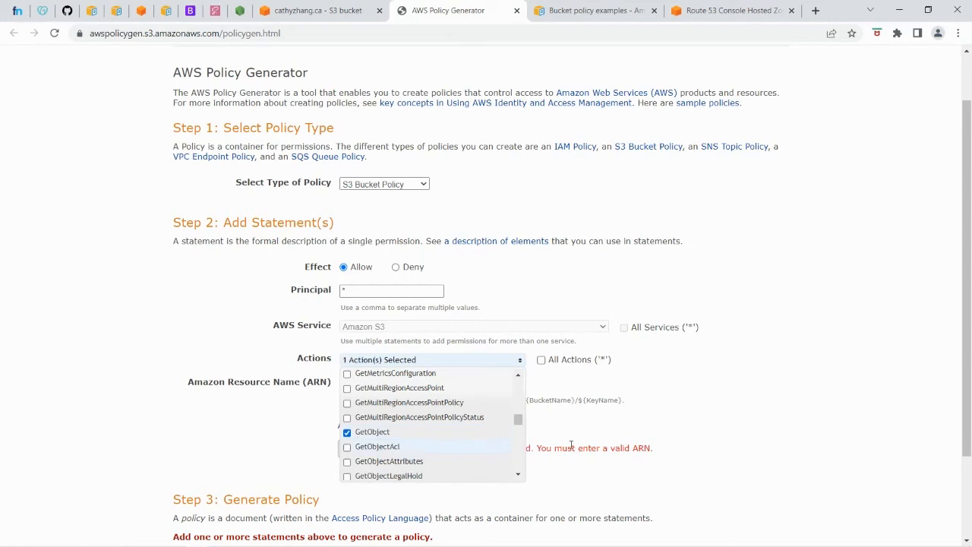
click(662, 413)
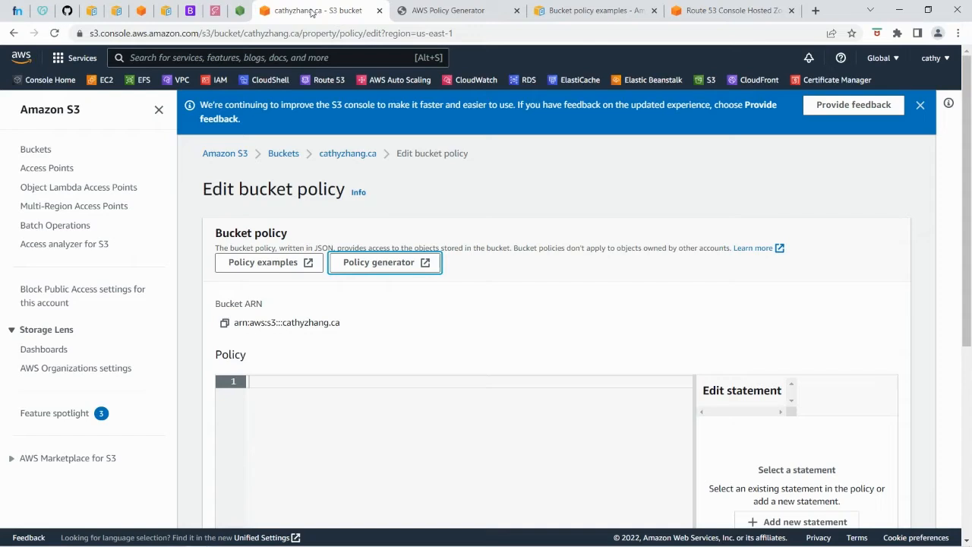
Copy the bucket's ARN into the statement's Amazon Resource Name with /* appended, and add the statement.
click(315, 11)
click(225, 324)
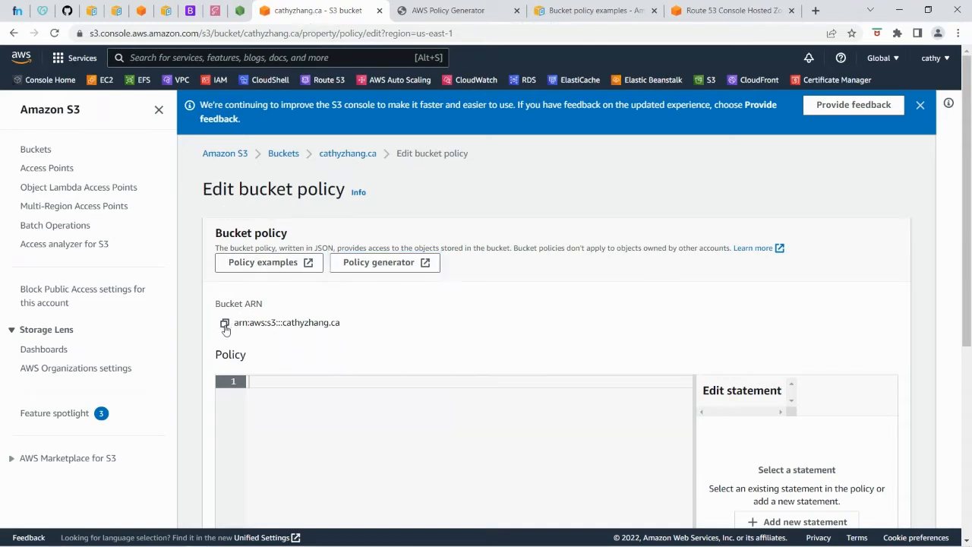
click(427, 13)
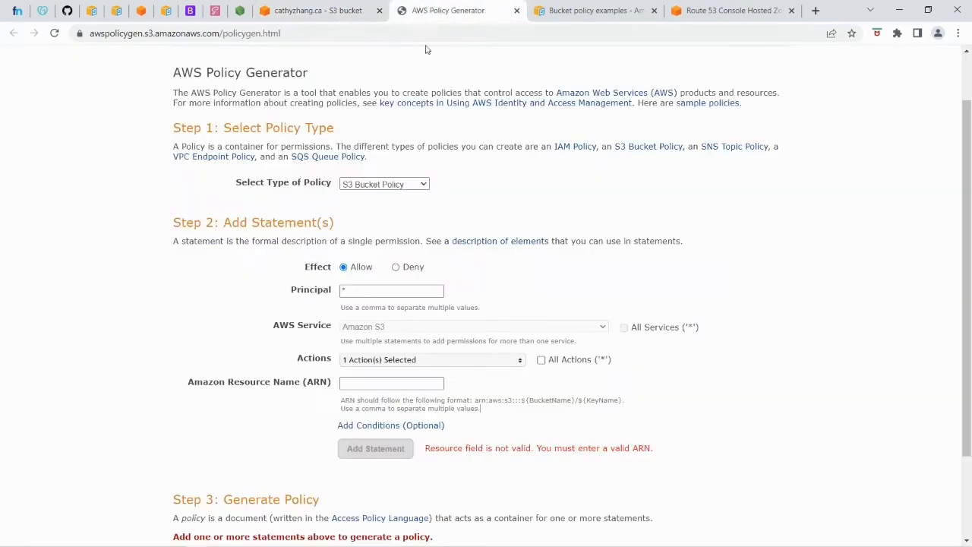
click(357, 381)
key(ctrl+v)
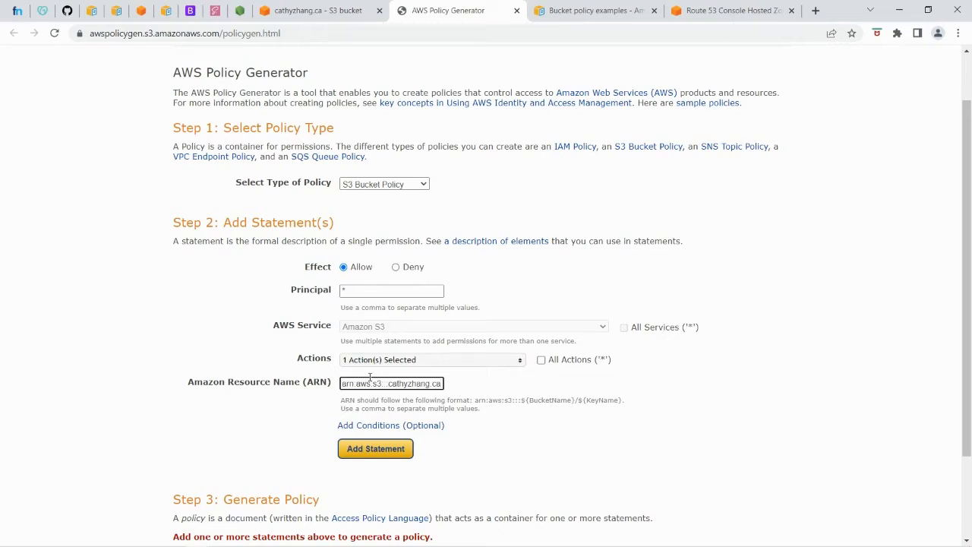
text(/*)
click(380, 448)
scroll(470, 449, down, 3)
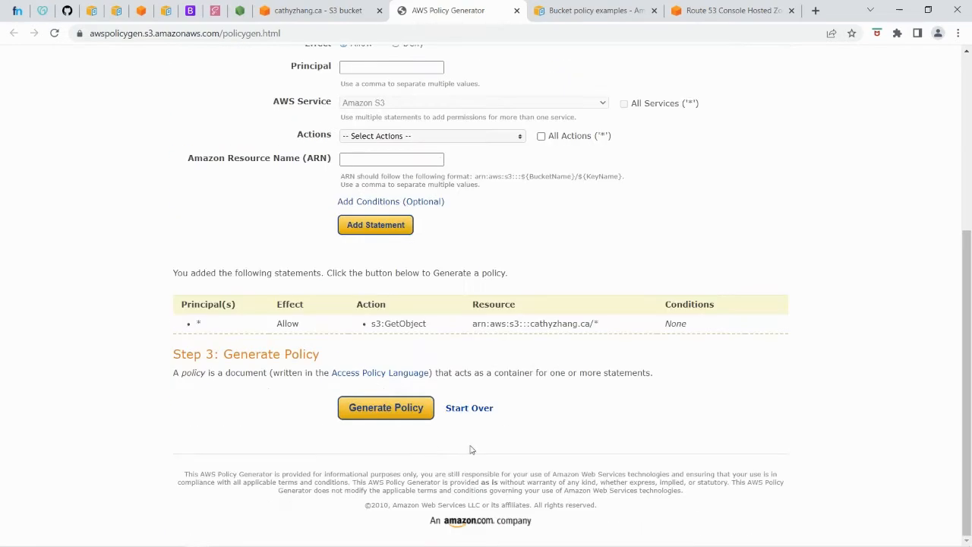
Generate the policy JSON, paste it into the bucket's policy editor, and save the changes.
click(385, 408)
drag(257, 350, 216, 198)
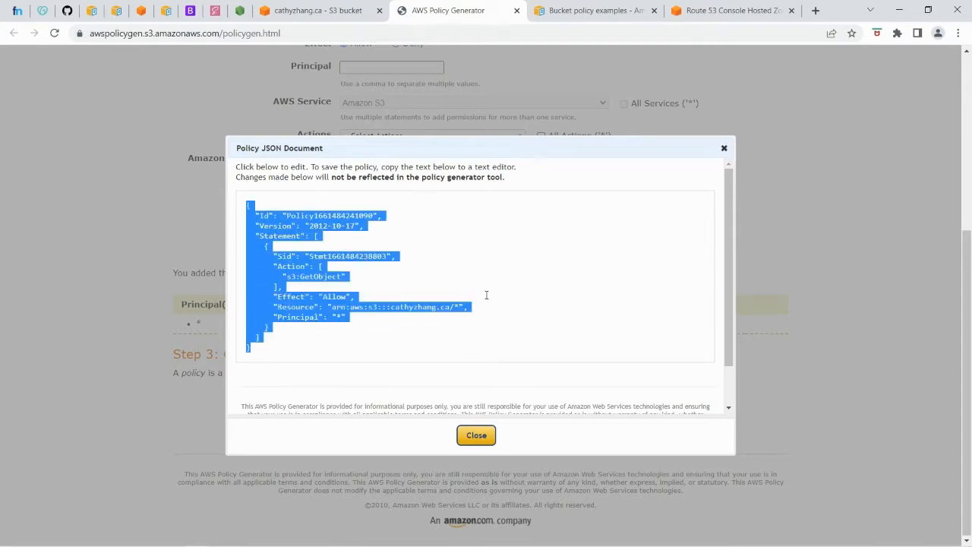
click(319, 11)
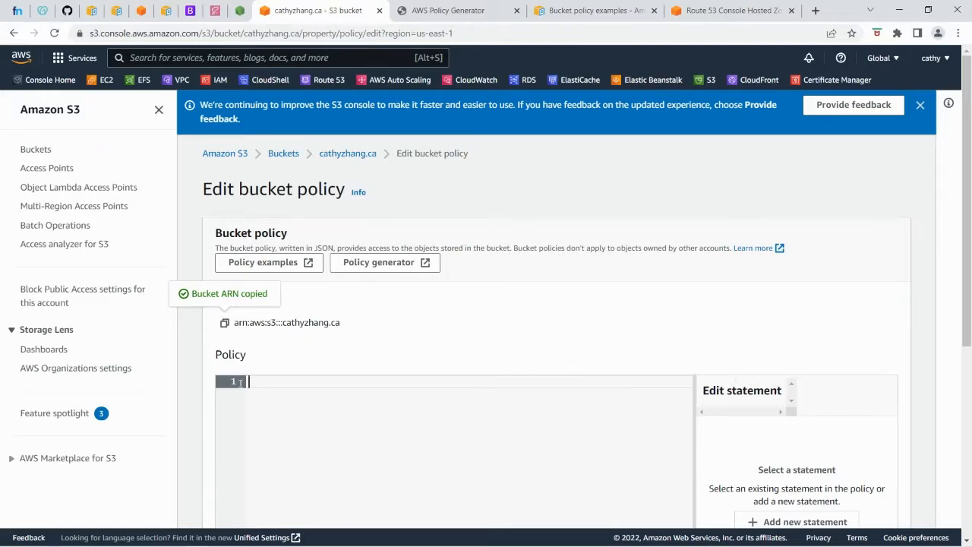
key(ctrl+v)
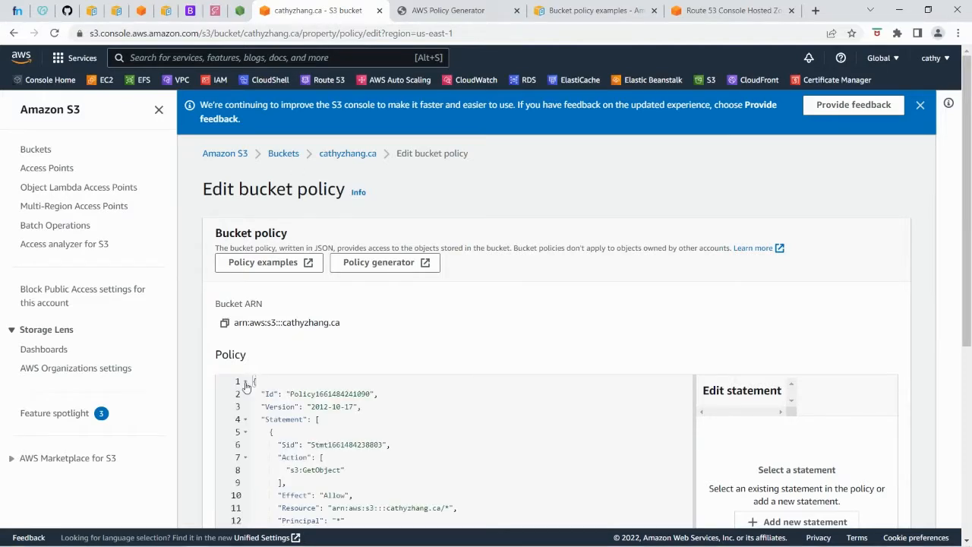
scroll(342, 378, down, 3)
scroll(705, 371, down, 2)
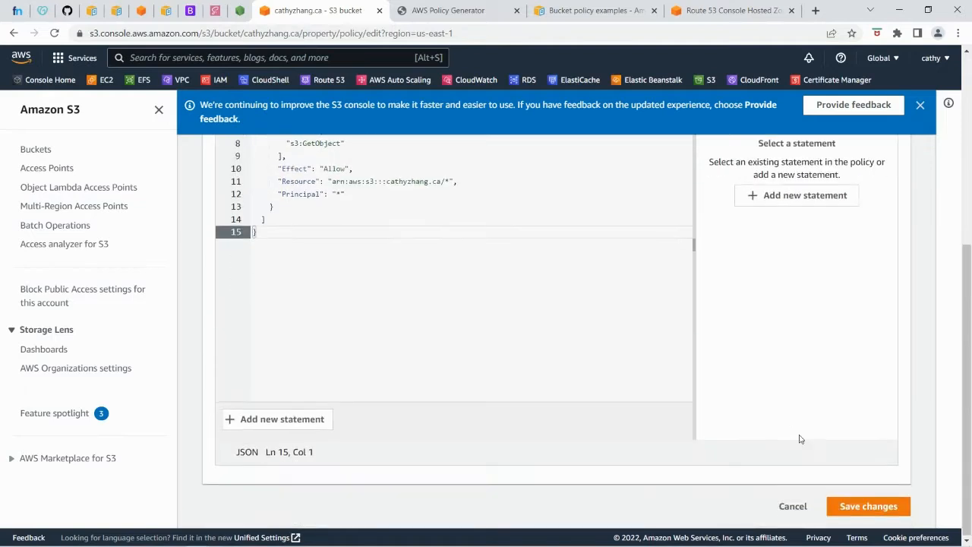
click(865, 510)
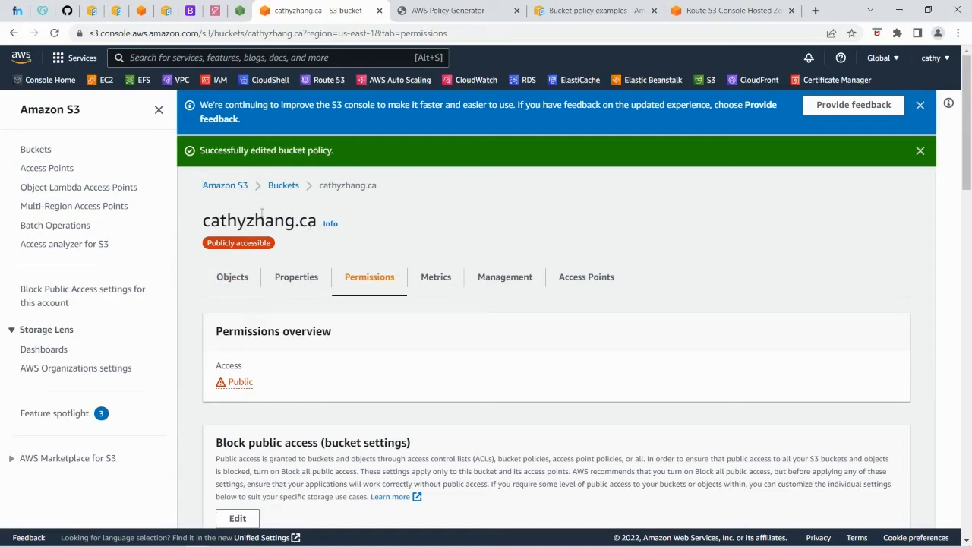
Open the list of objects in the newly configured public bucket.
scroll(392, 265, down, 1)
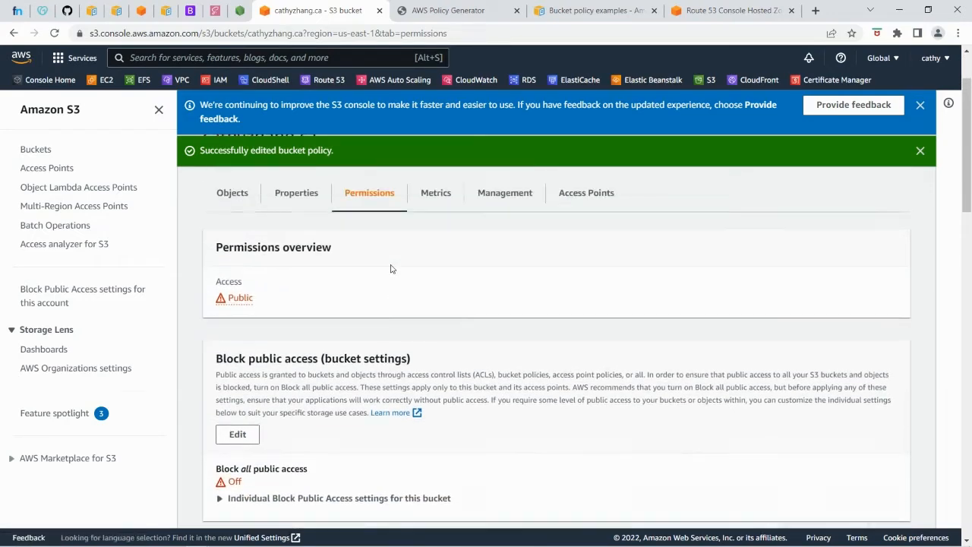
scroll(393, 265, up, 1)
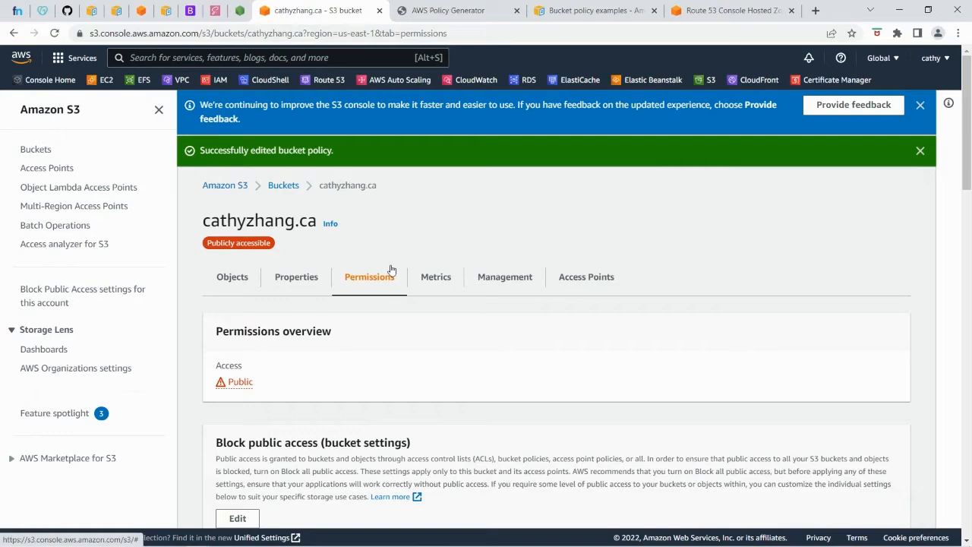
click(231, 284)
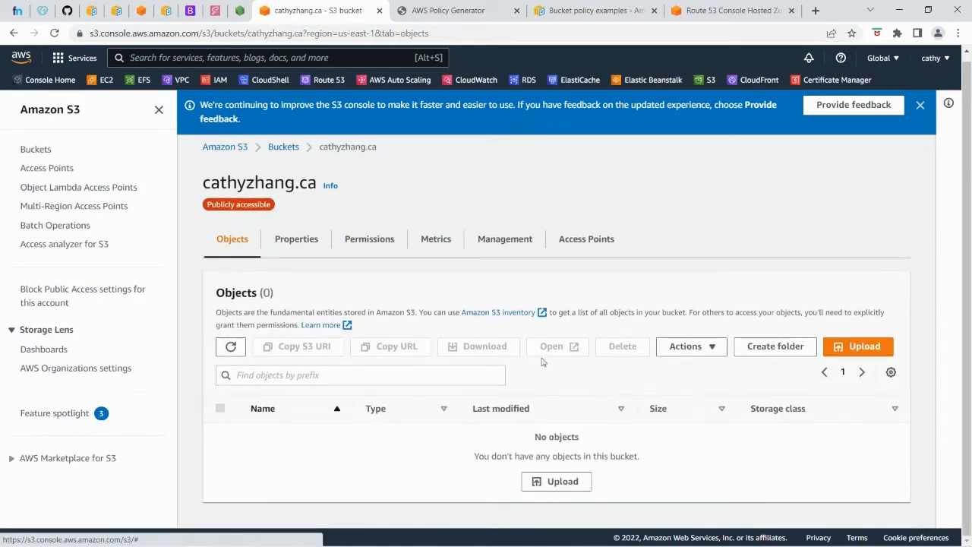
Preview the local index page from the videoHTML folder in the browser and look over the folder's other files.
click(151, 537)
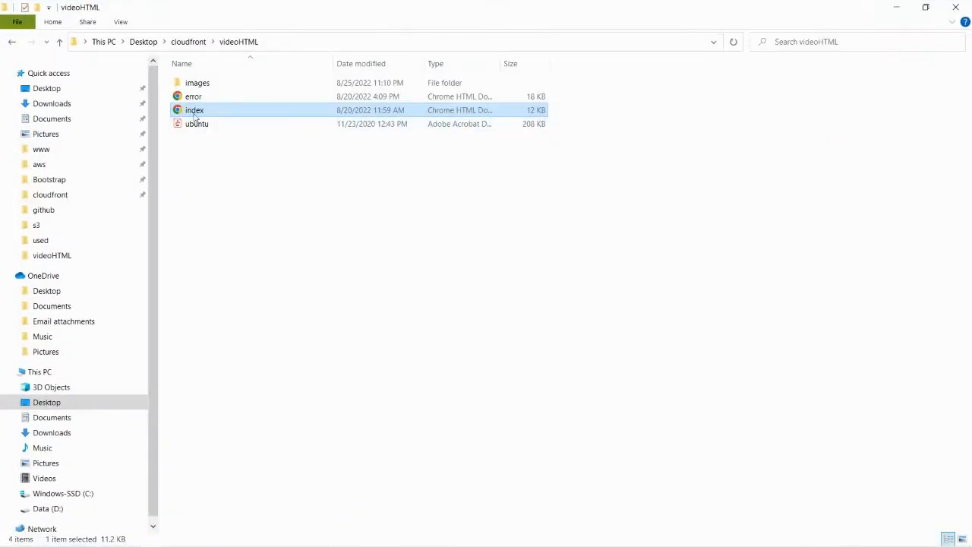
double_click(203, 112)
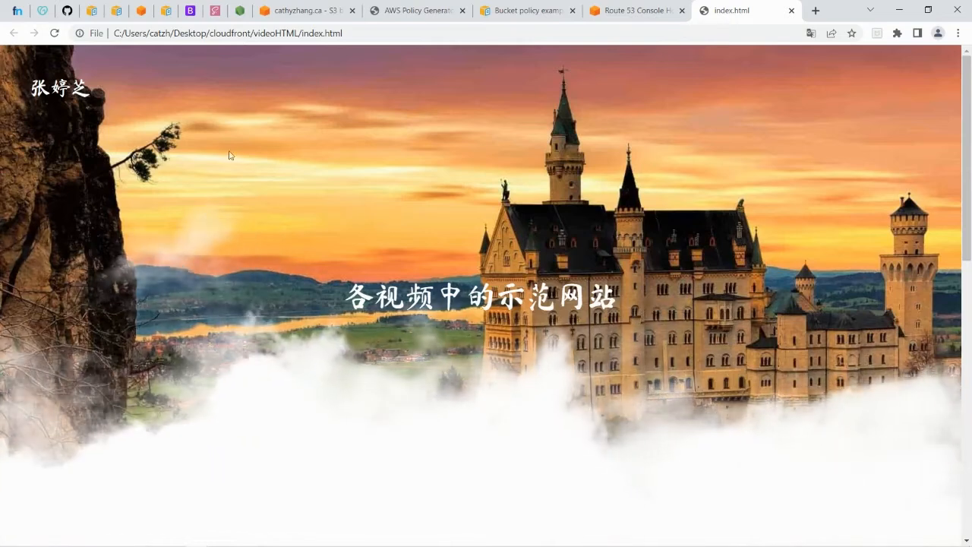
mouse_move(153, 541)
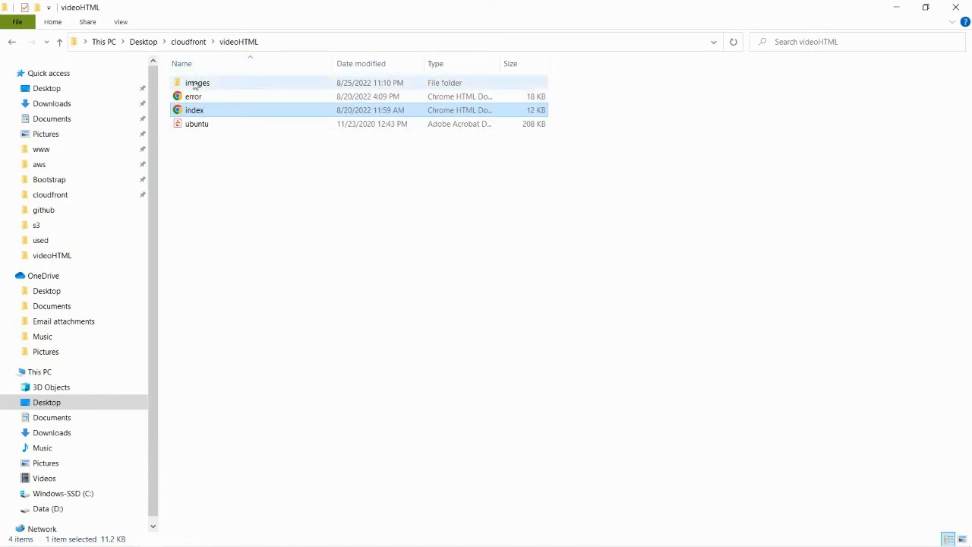
mouse_move(308, 542)
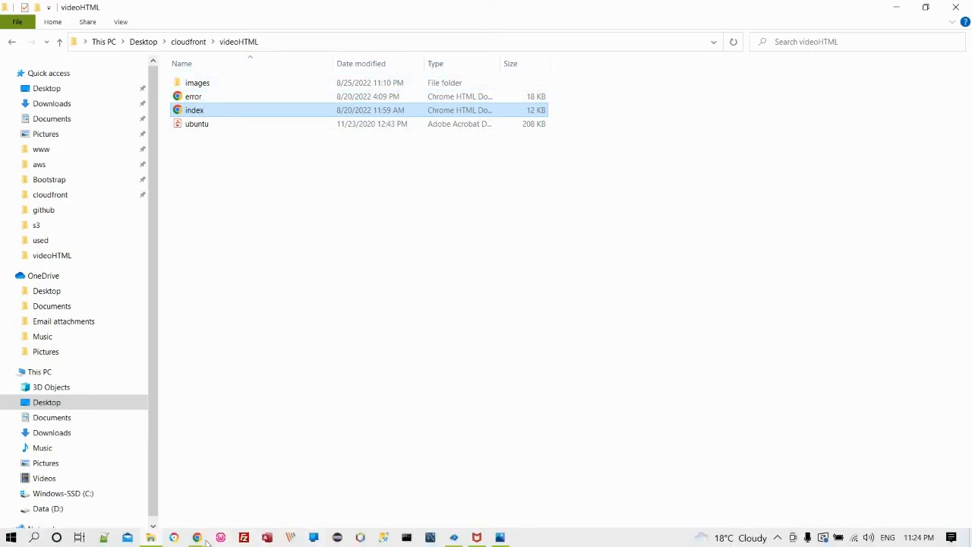
mouse_move(197, 536)
click(125, 482)
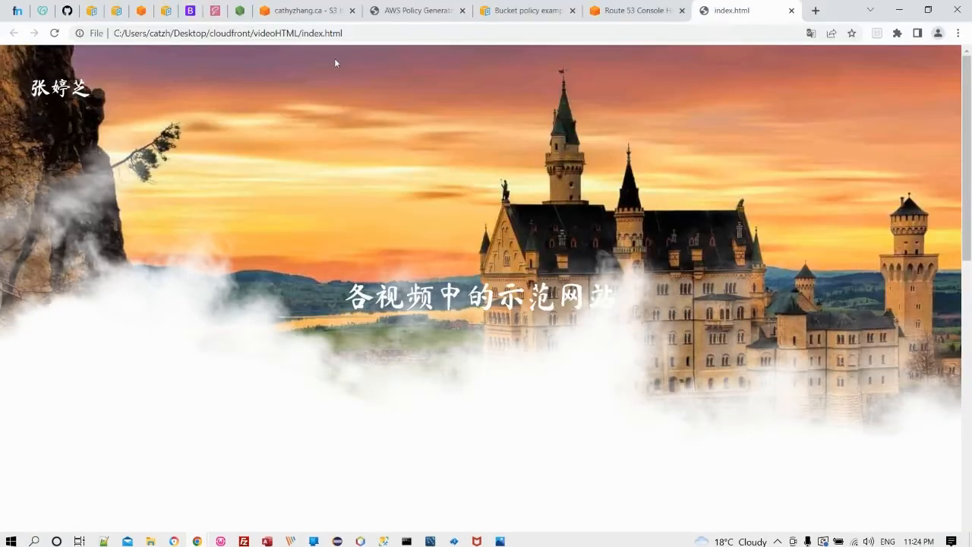
Start an upload to the bucket and add the error, index and ubuntu files from the videoHTML folder.
click(304, 10)
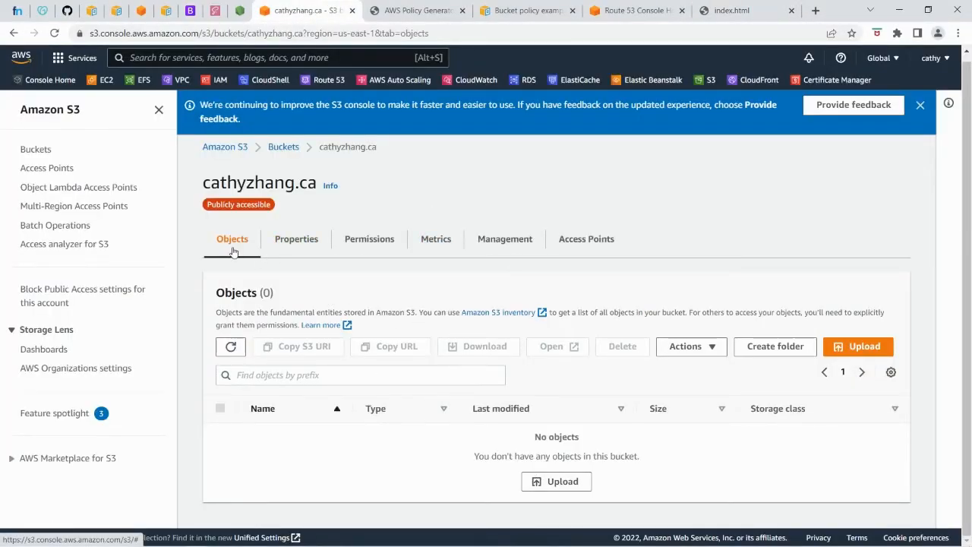
click(564, 481)
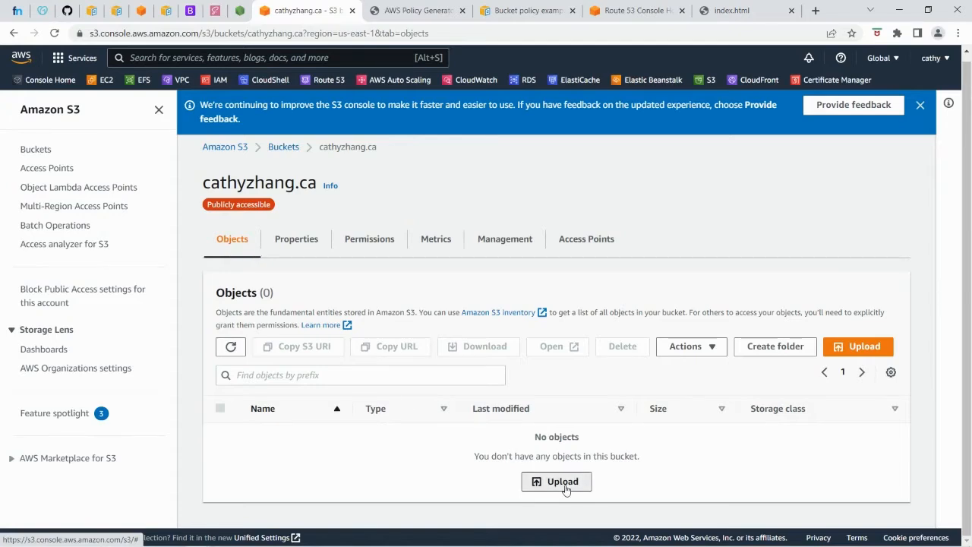
click(431, 297)
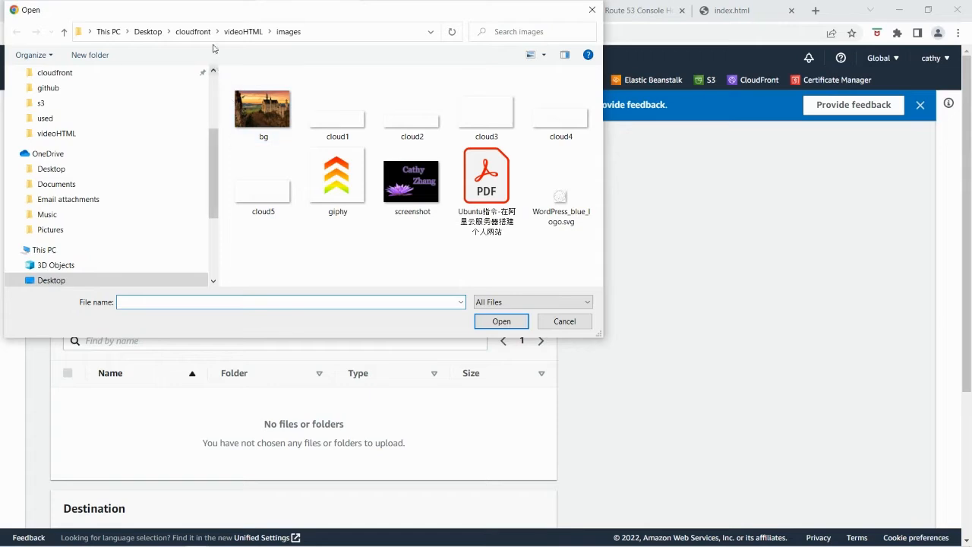
click(243, 31)
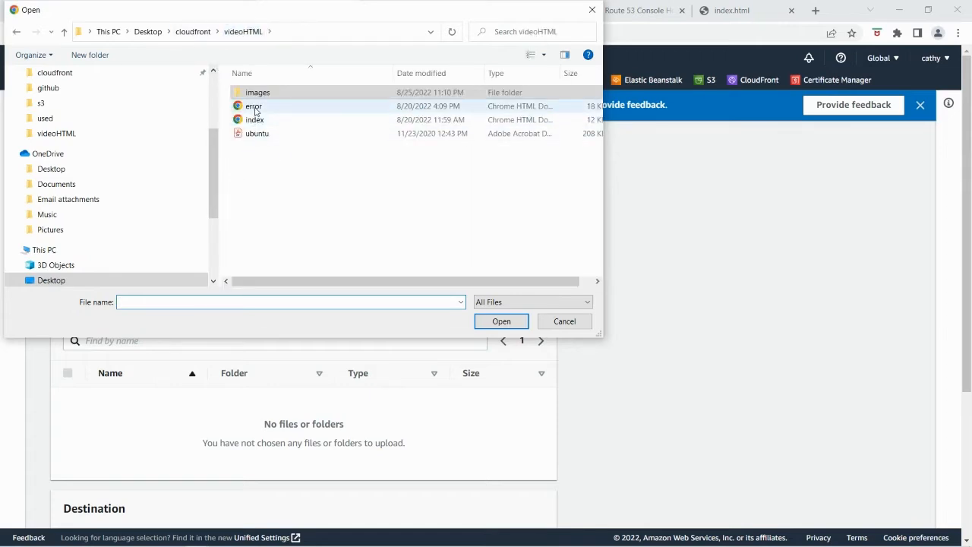
click(255, 107)
ctrl+click(255, 120)
ctrl+click(262, 135)
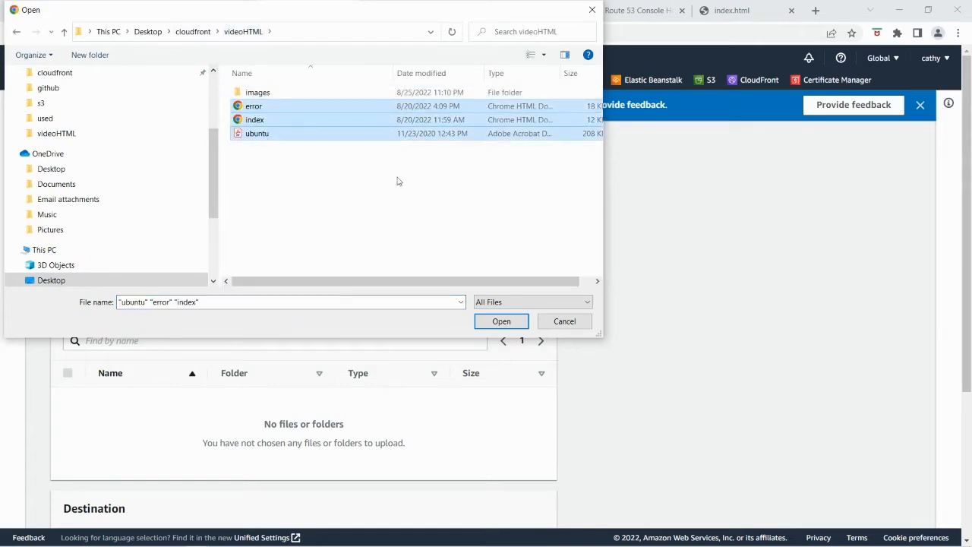
click(501, 326)
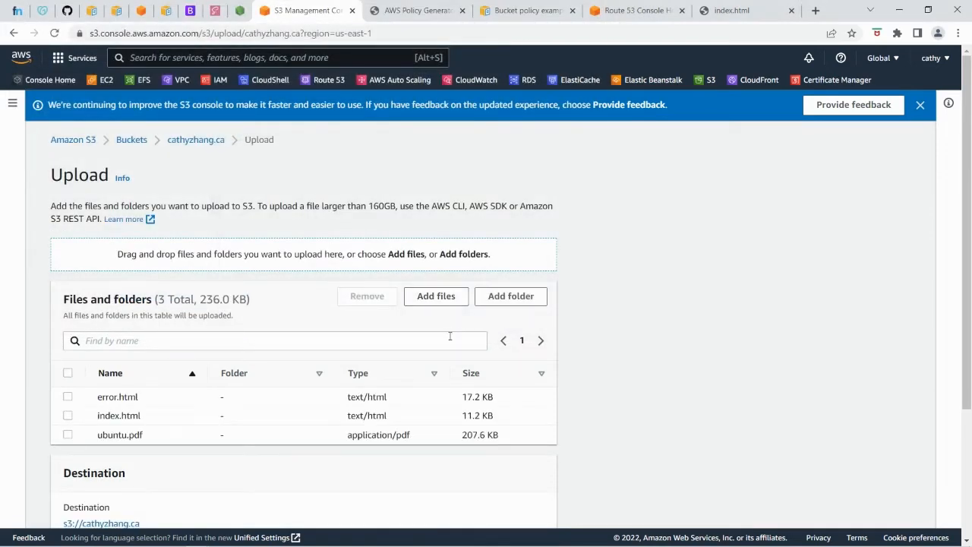
Add the images folder from videoHTML to the upload list and allow its files to be sent to the site.
click(520, 301)
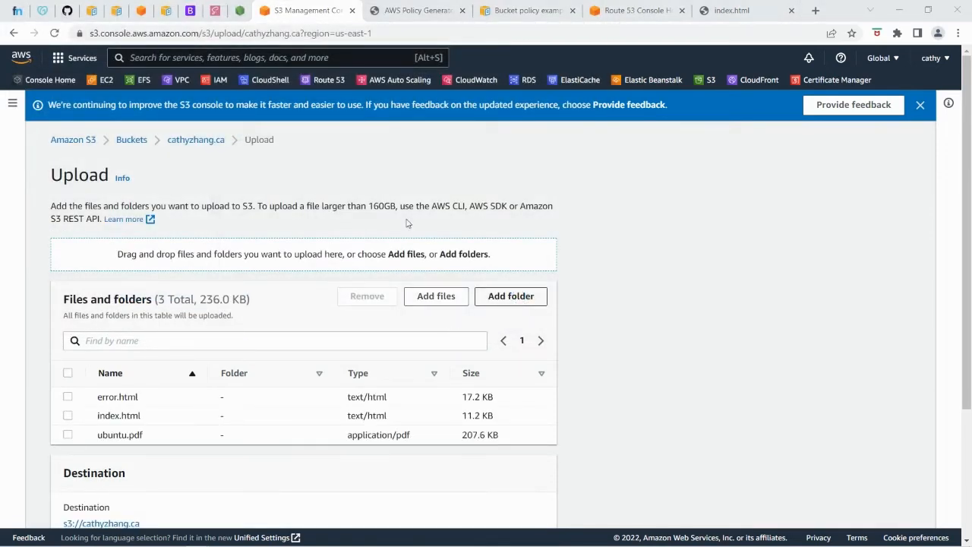
click(259, 94)
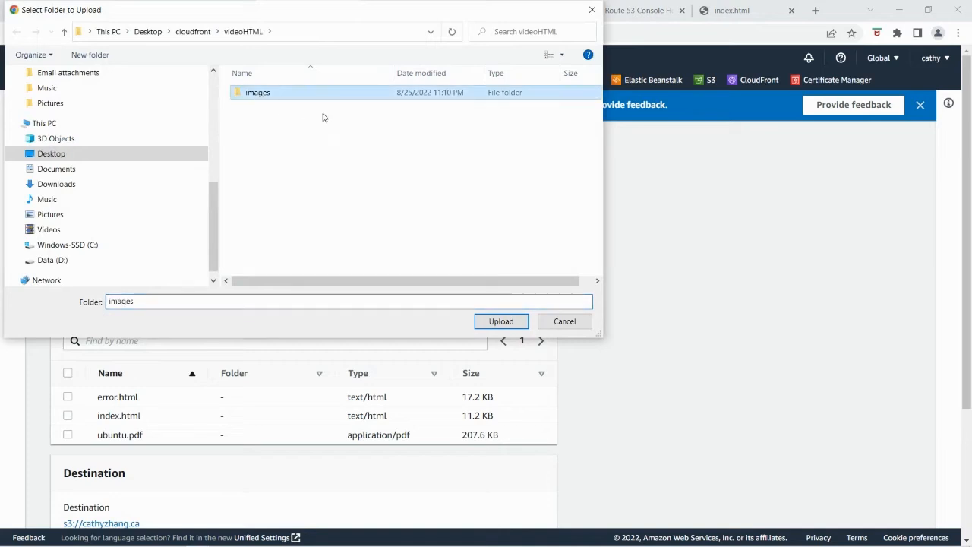
click(500, 323)
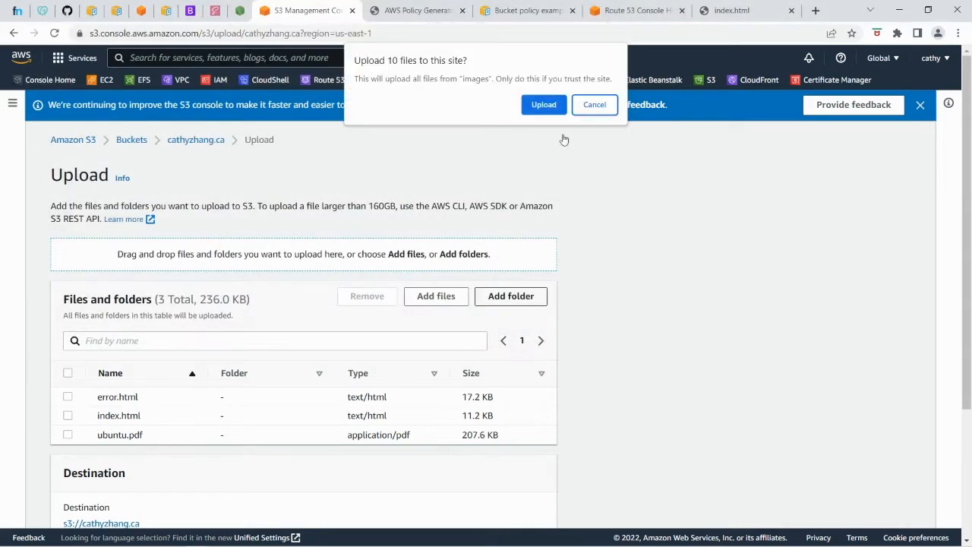
click(543, 106)
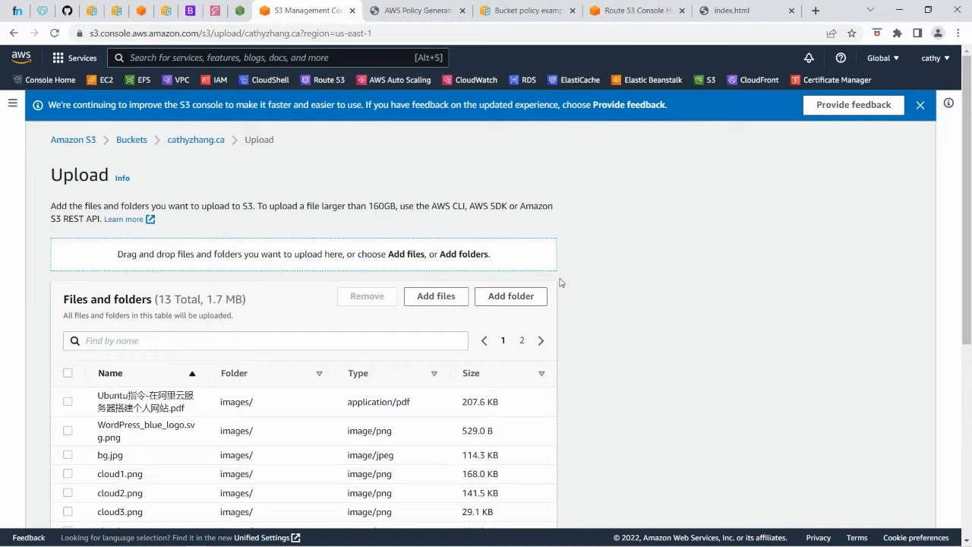
Upload the listed files and folder to the bucket and close the upload status.
scroll(562, 281, down, 5)
scroll(564, 285, up, 3)
scroll(565, 284, down, 3)
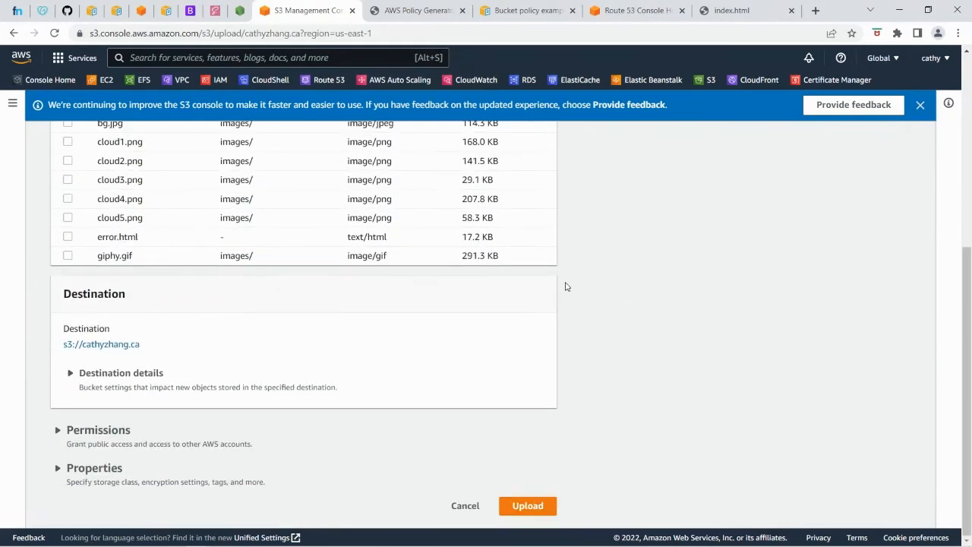
click(527, 505)
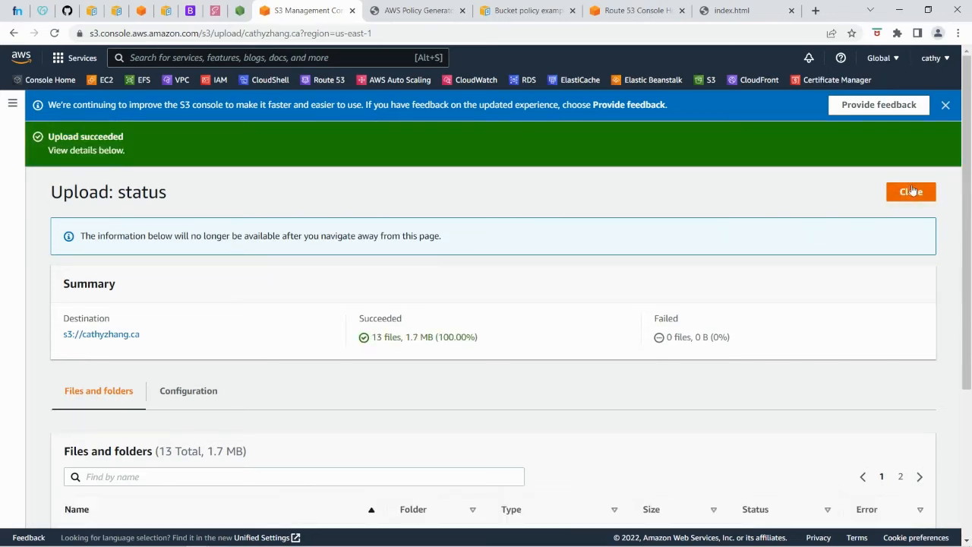
click(912, 192)
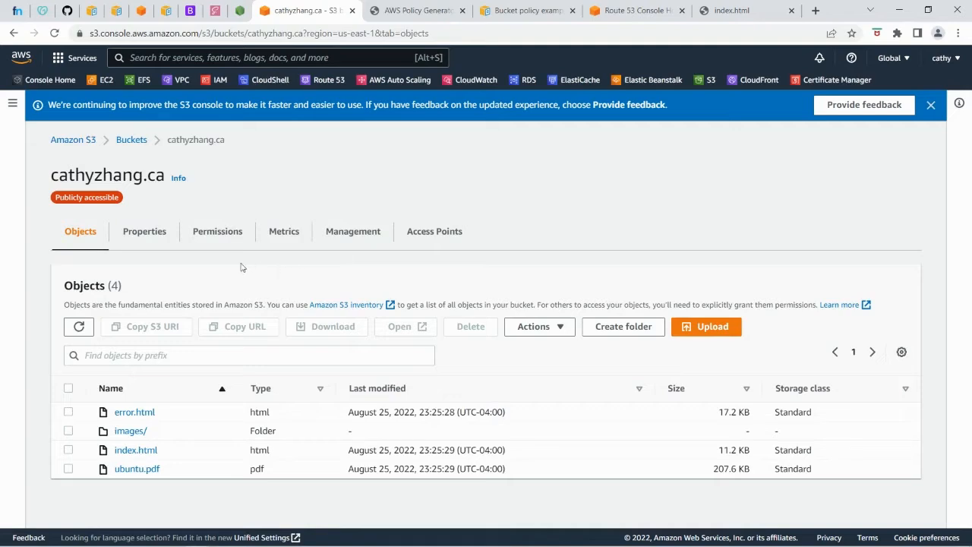
Open the bucket's static website hosting settings for editing and enable hosting.
click(149, 239)
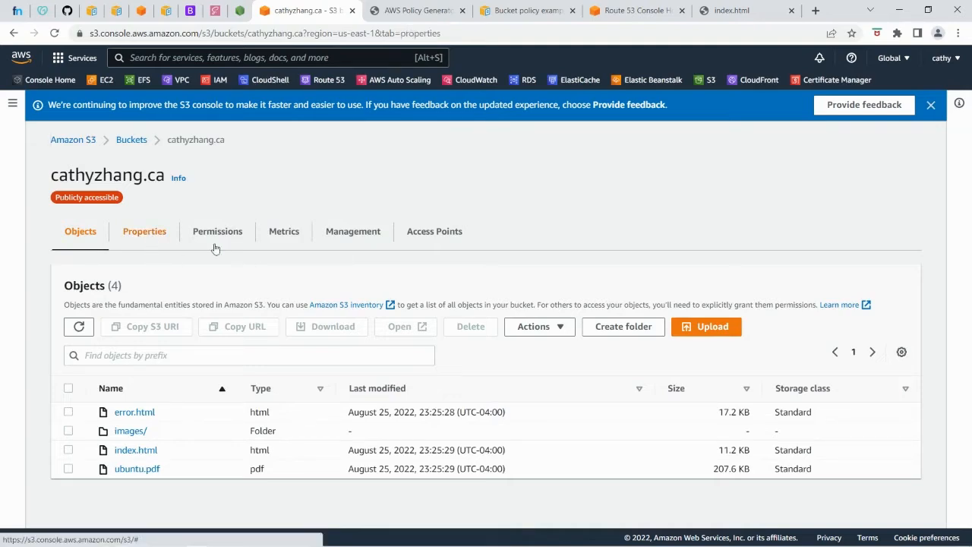
scroll(440, 297, down, 4)
scroll(444, 297, down, 15)
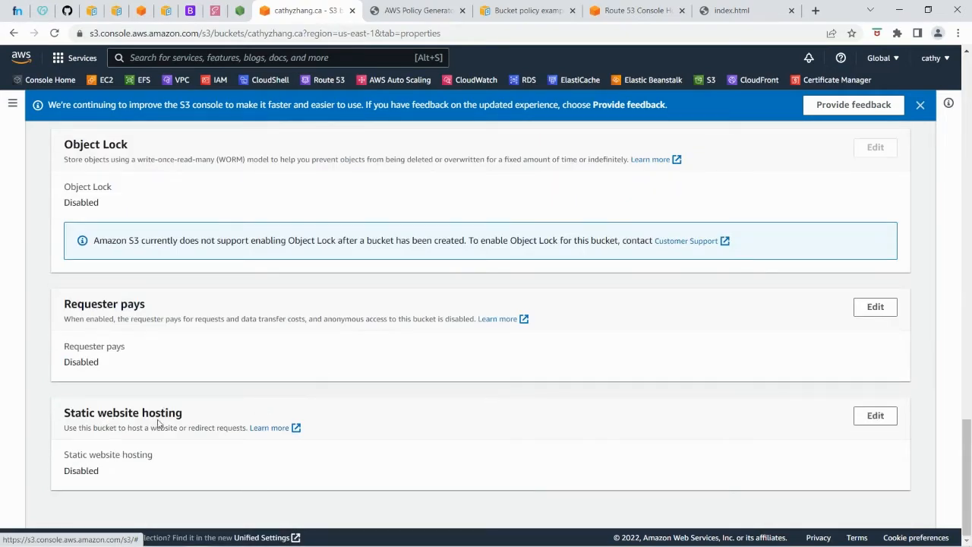
click(878, 418)
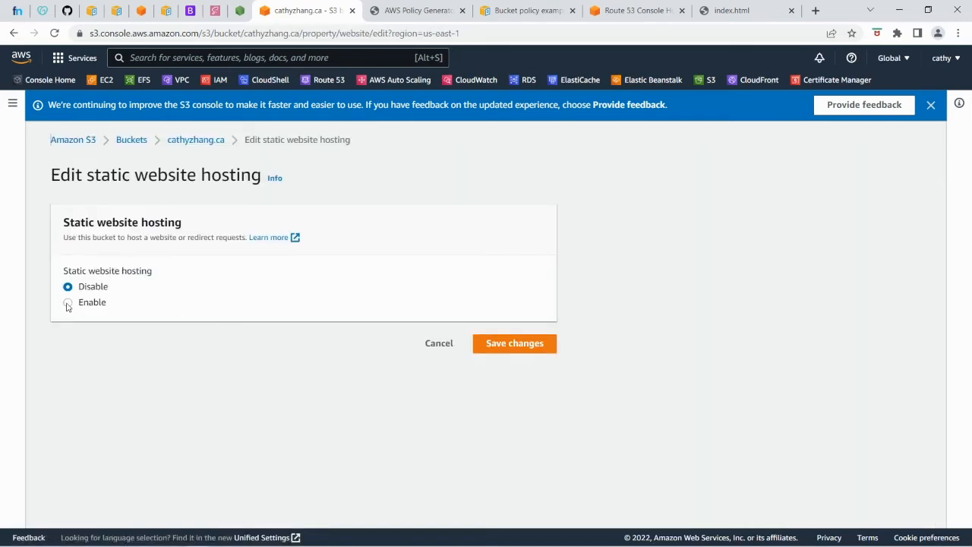
click(68, 303)
Set the index document to index.html and the error document to error.html, and save the hosting changes.
scroll(198, 300, down, 3)
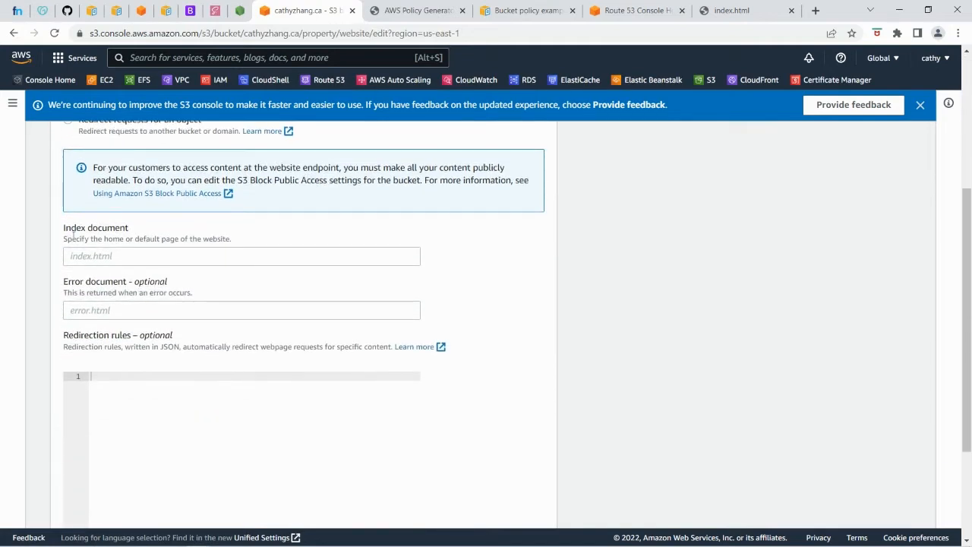
click(94, 256)
text(index.html)
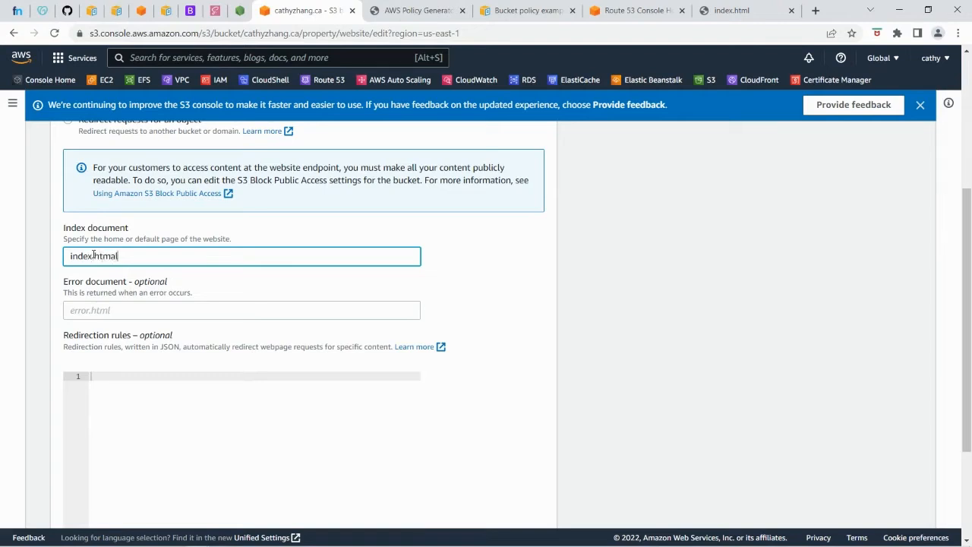
key(Tab)
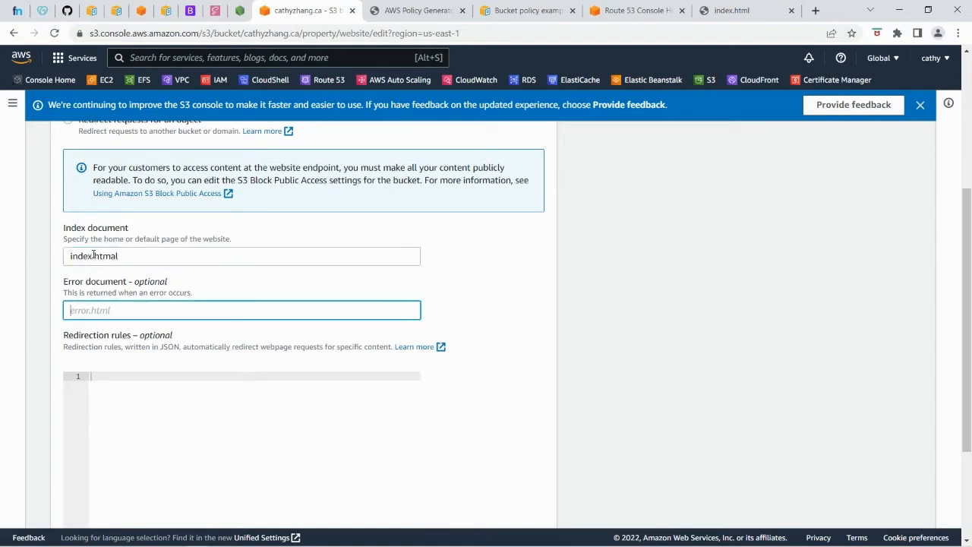
text(error.html)
click(115, 257)
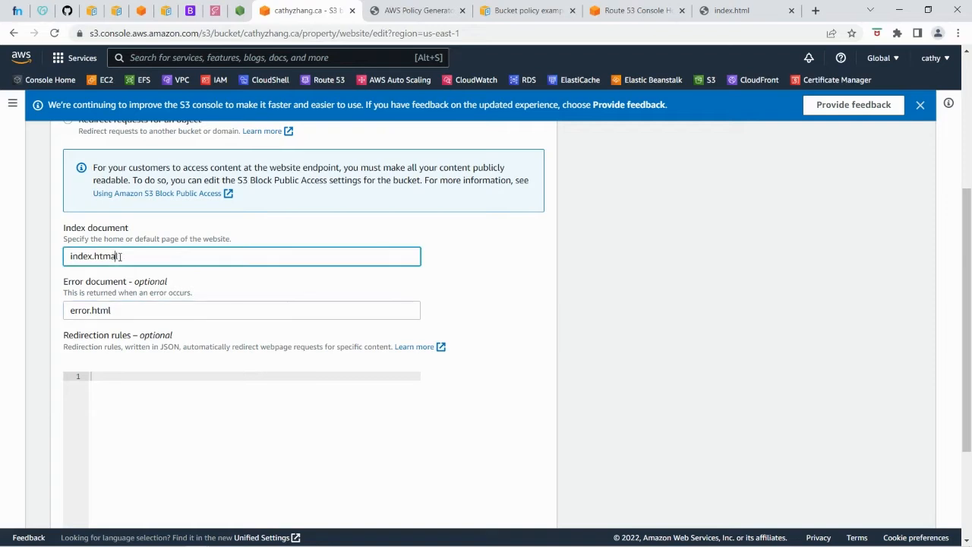
key(BackSpace)
scroll(139, 328, down, 2)
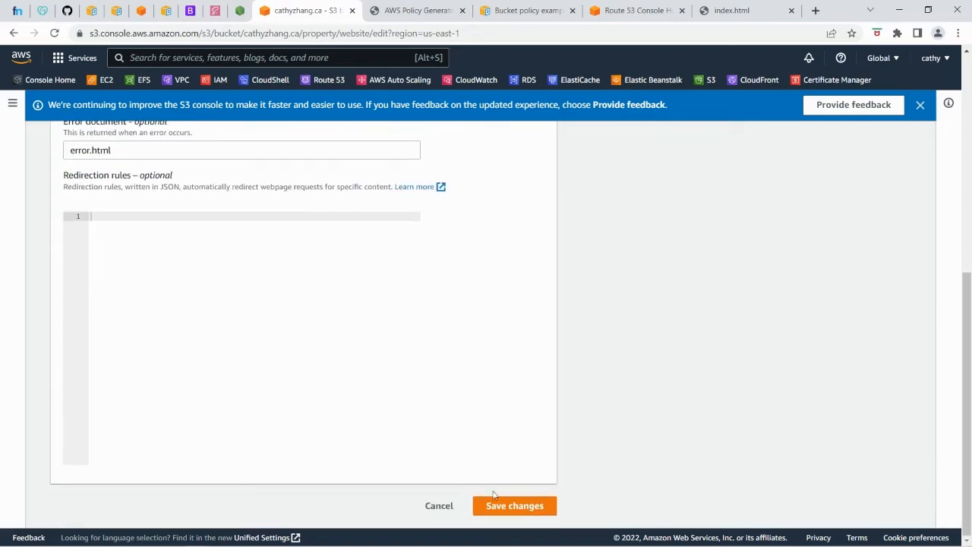
click(513, 507)
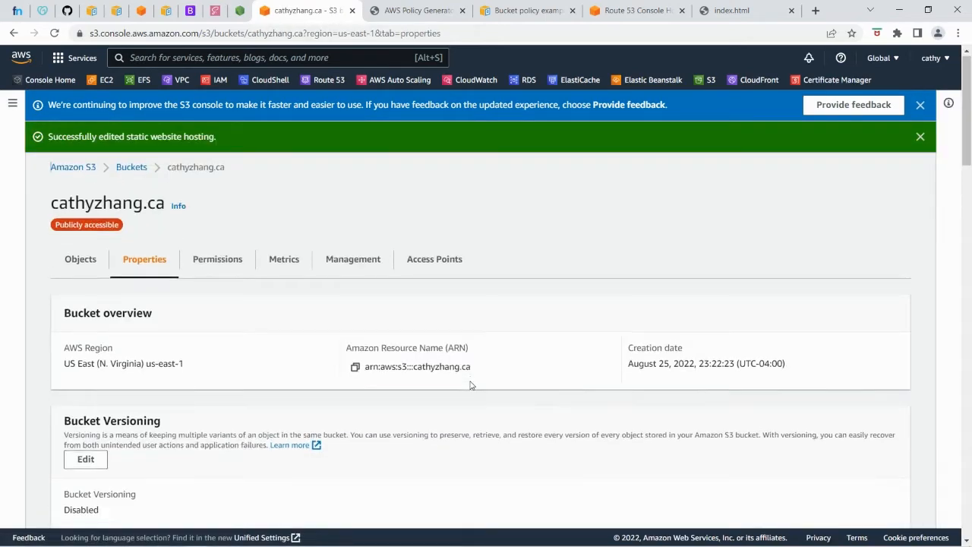
Open the bucket's website endpoint to check the hosted page and its address.
scroll(470, 385, down, 15)
scroll(471, 385, down, 10)
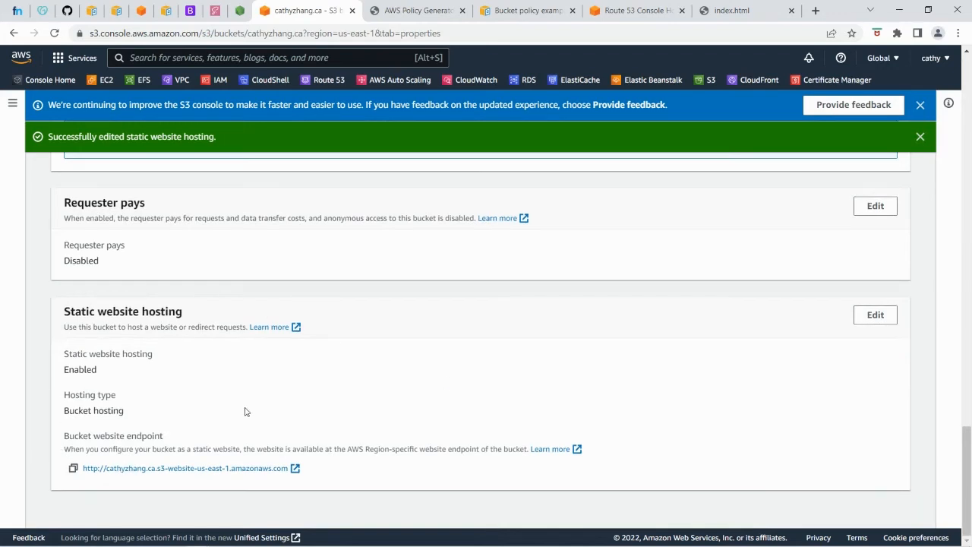
click(135, 468)
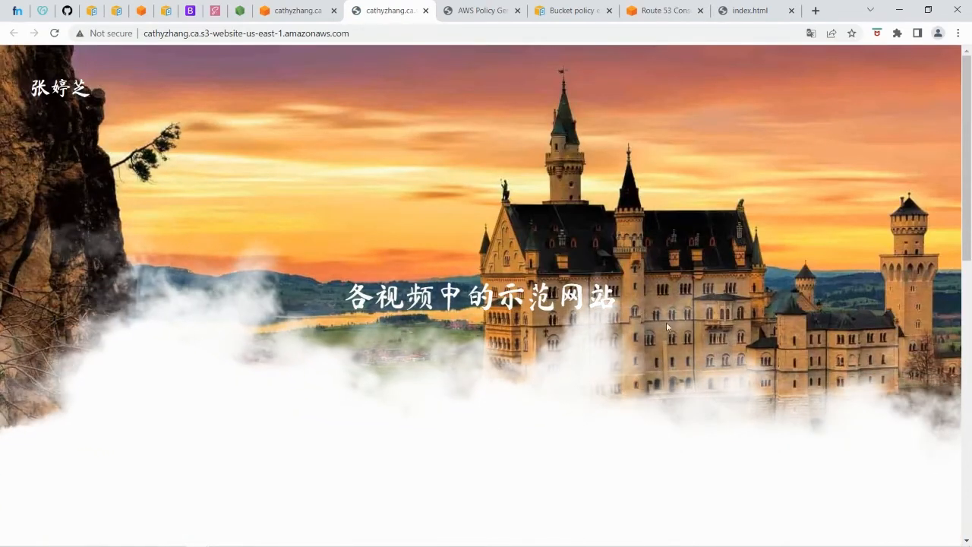
key(ctrl+l)
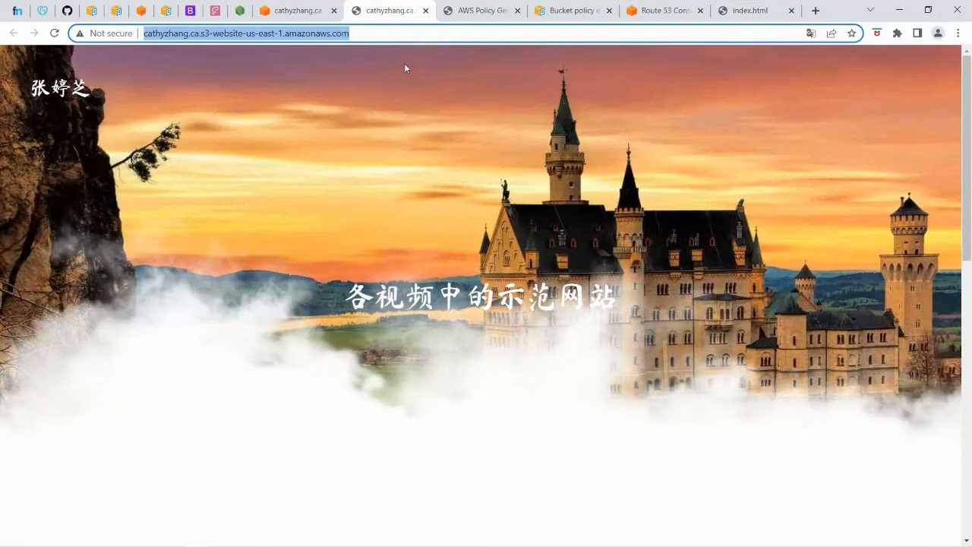
Go to AWS Certificate Manager and start a request for a public certificate.
click(290, 12)
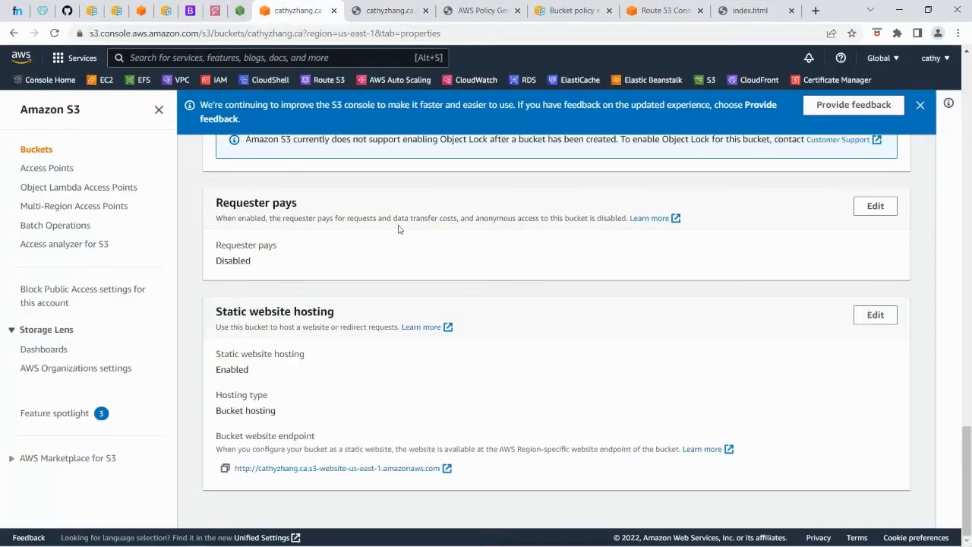
click(838, 84)
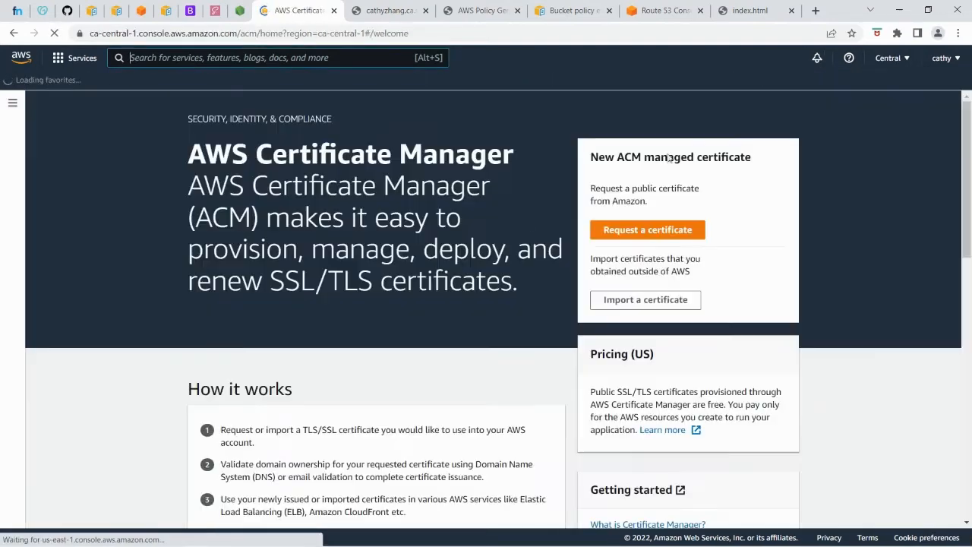
click(649, 230)
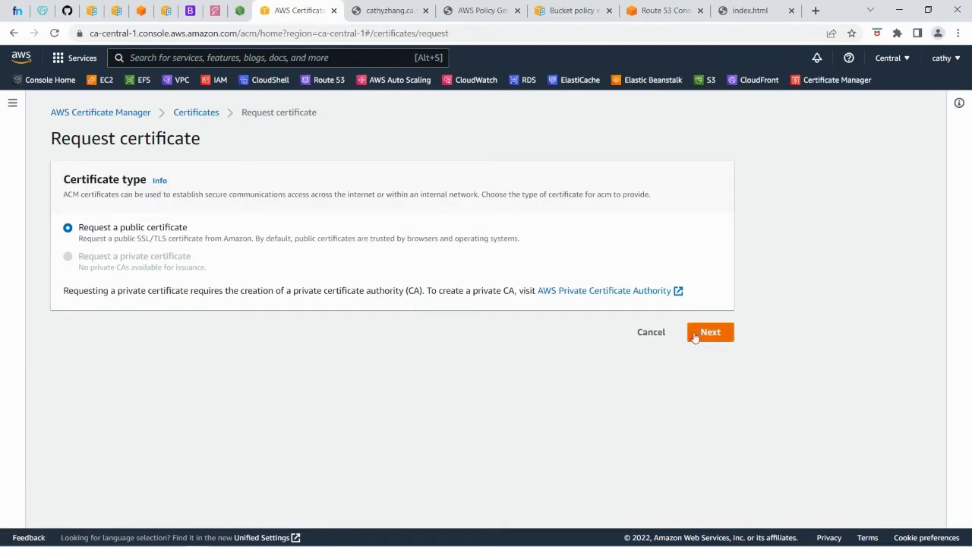
click(718, 338)
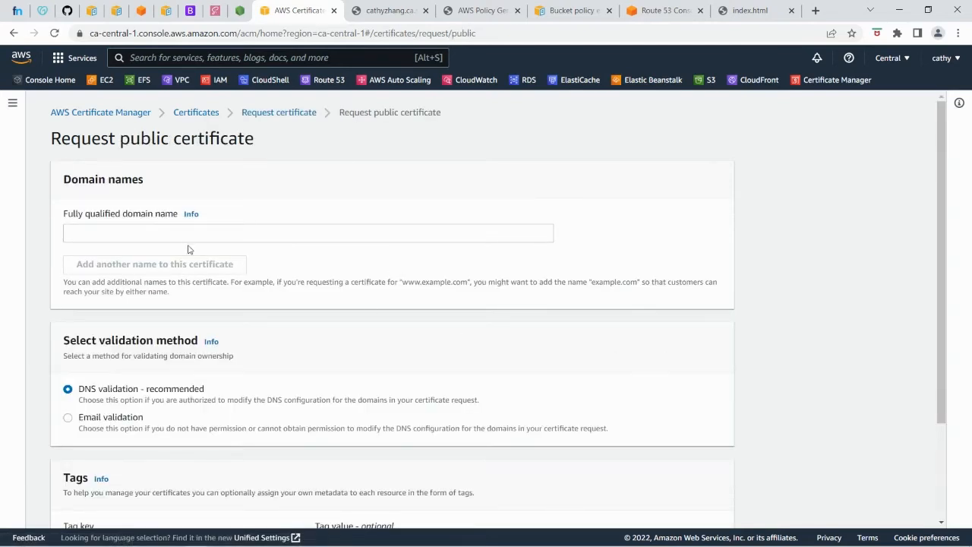
Request the certificate for the website's root domain with DNS validation and refresh the certificate list.
click(139, 233)
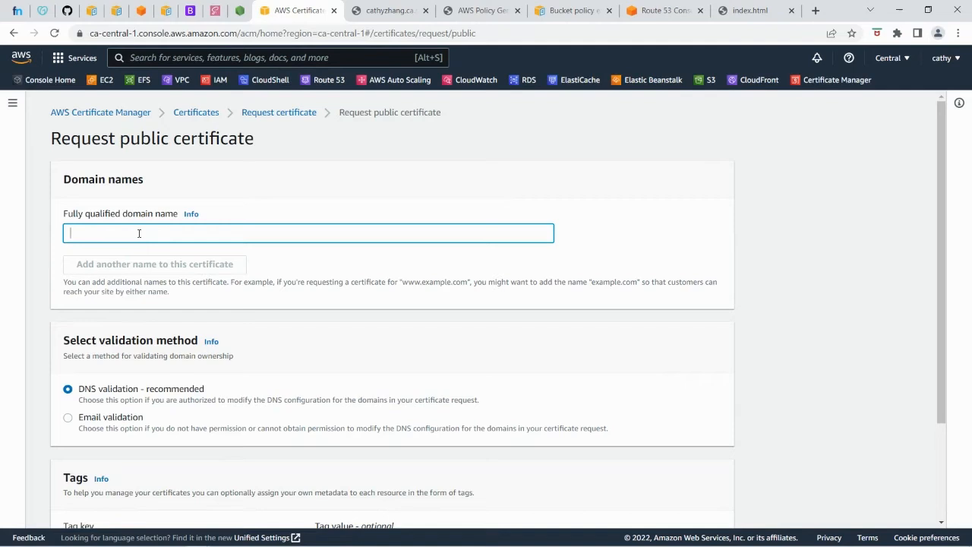
text(cathyz)
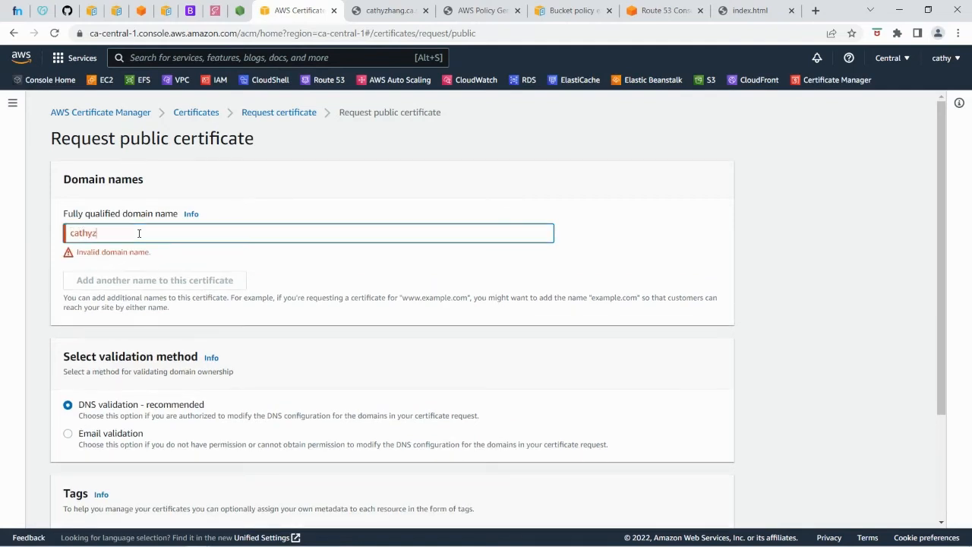
text(ang.ca)
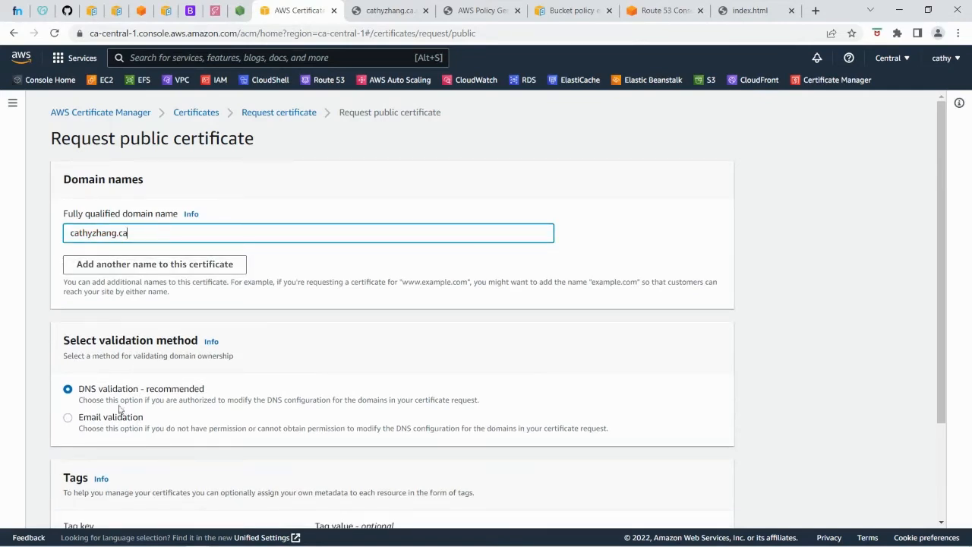
scroll(185, 399, down, 3)
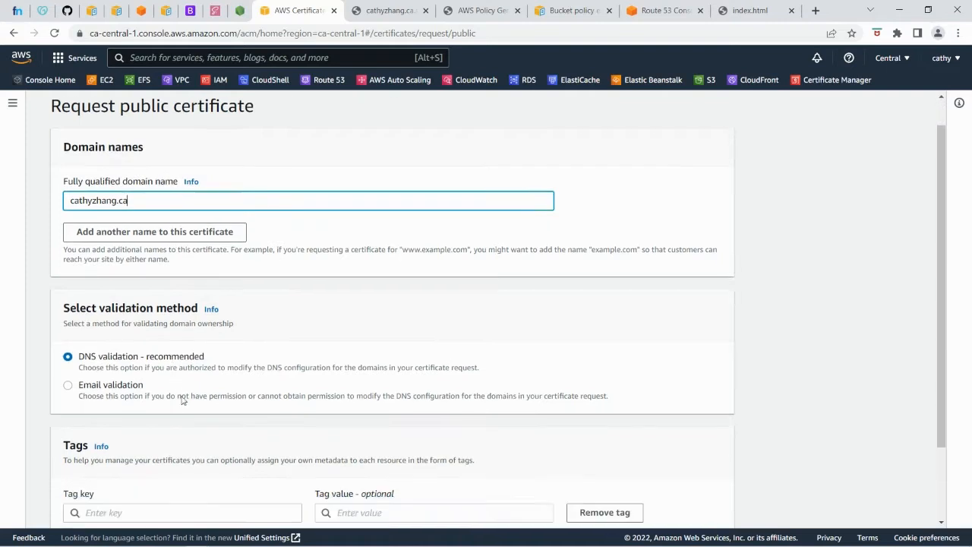
click(712, 506)
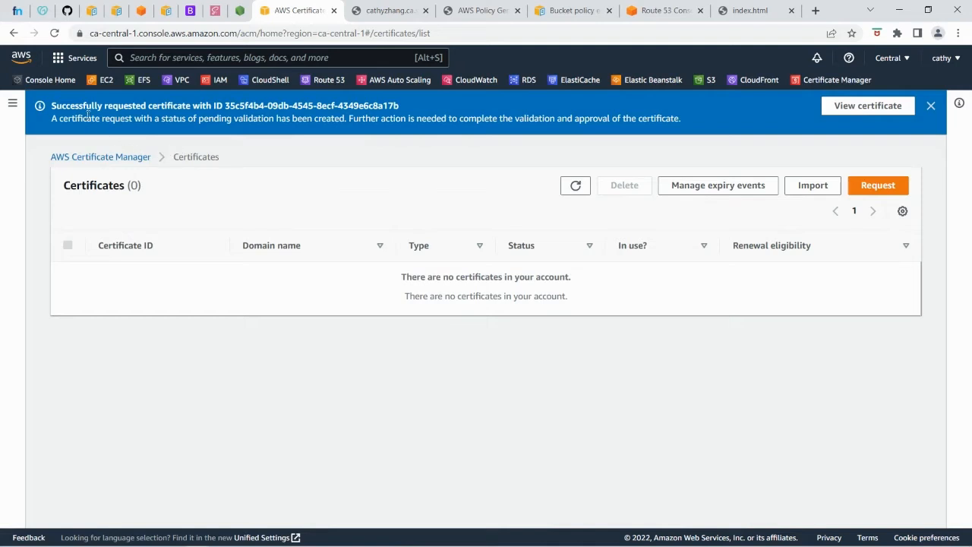
click(575, 185)
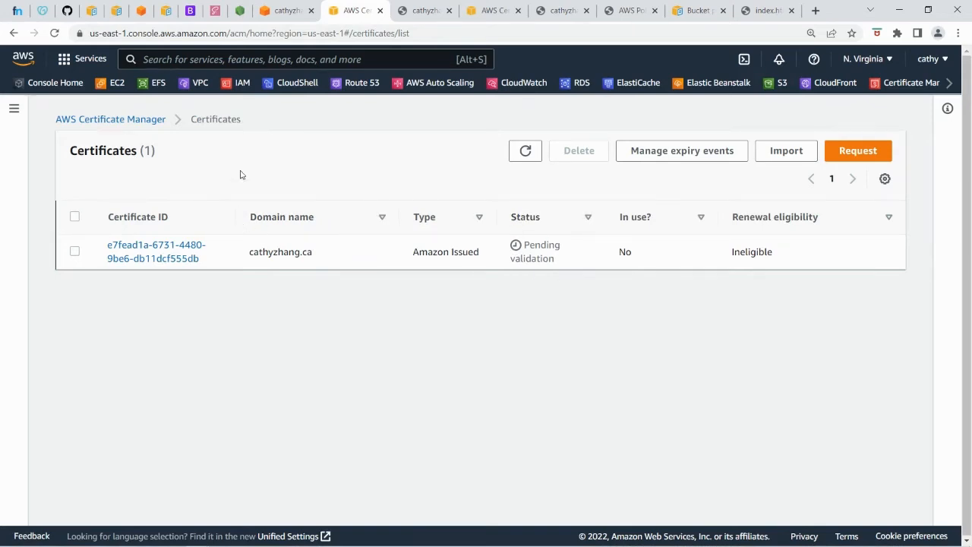
Open the website domain's hosted zone in Route 53 and review its existing DNS records.
click(286, 10)
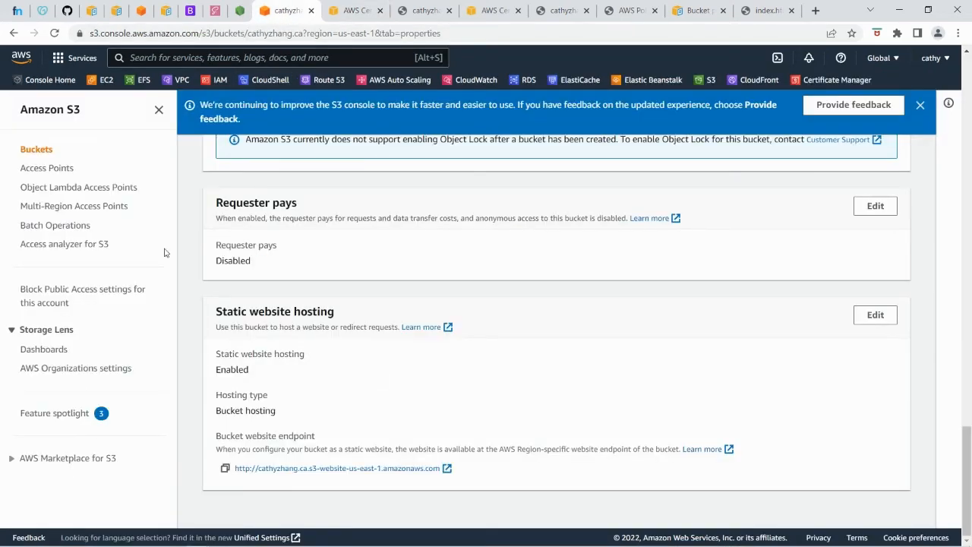
click(327, 80)
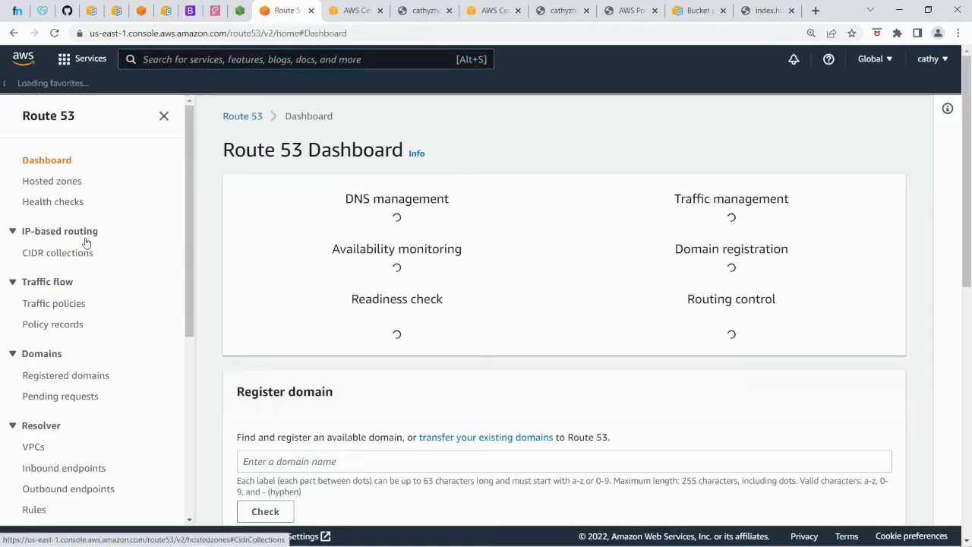
click(51, 180)
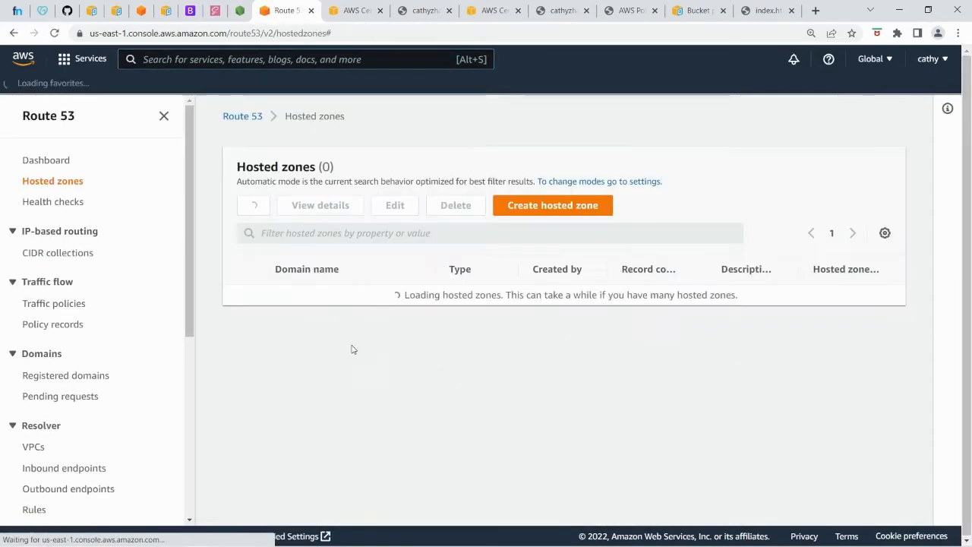
click(308, 295)
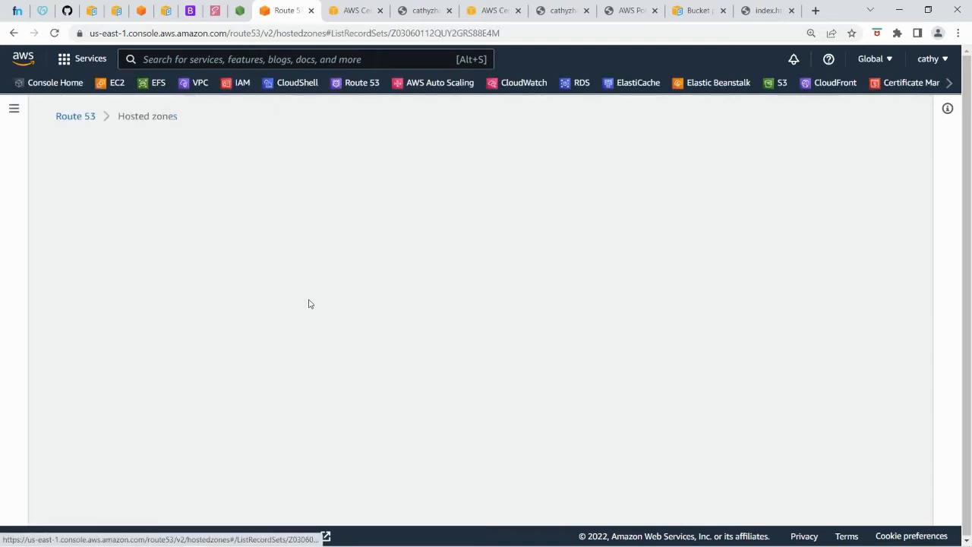
scroll(250, 453, down, 1)
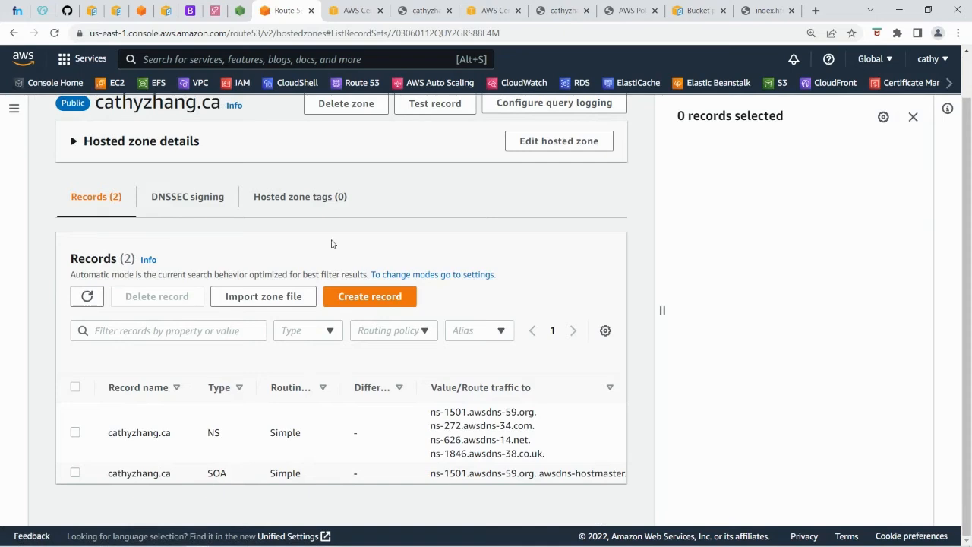
Create the pending certificate's CNAME validation record in Route 53 from its details in Certificate Manager.
click(356, 12)
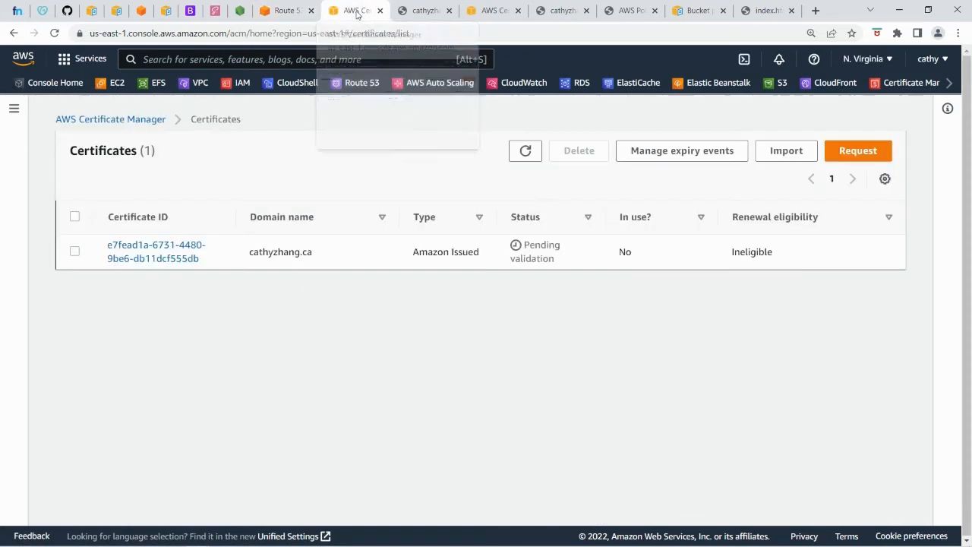
click(160, 256)
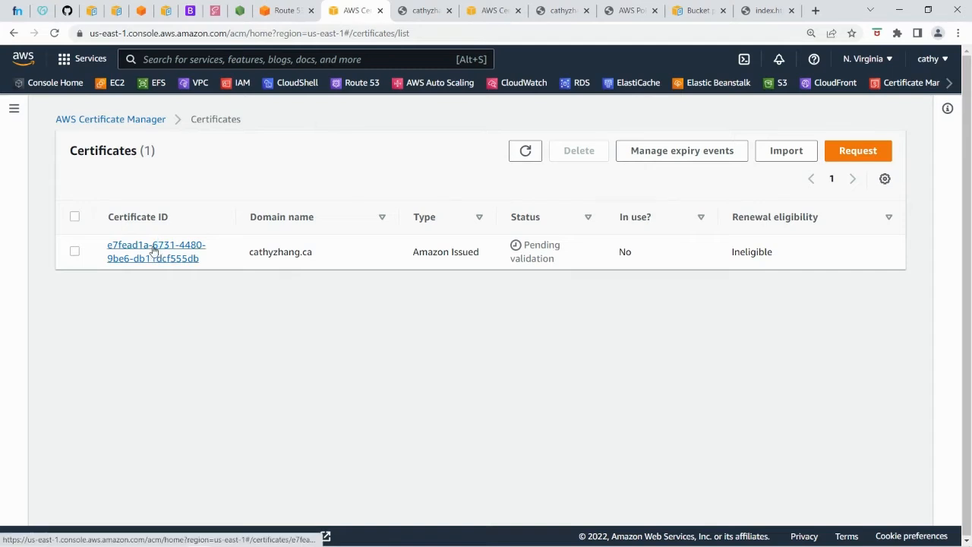
click(154, 250)
scroll(413, 369, down, 2)
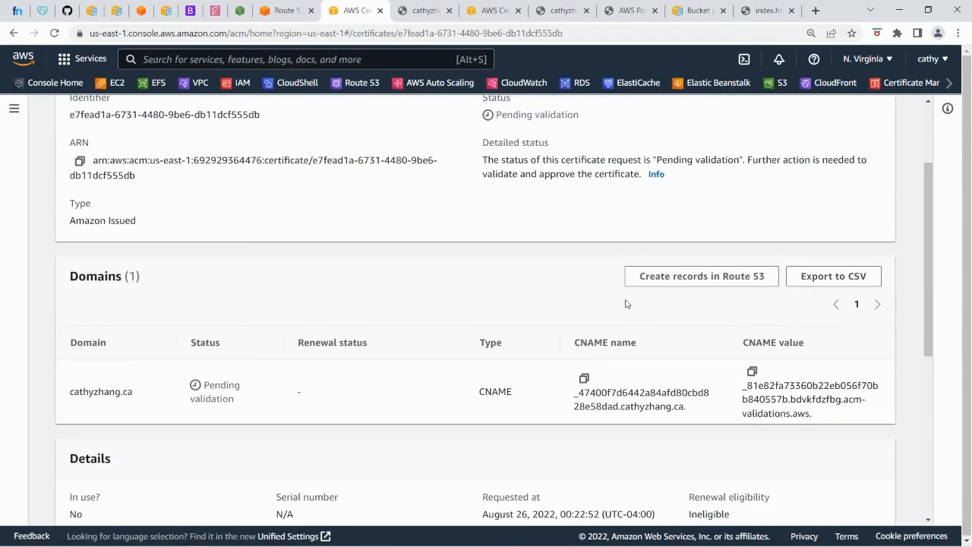
click(713, 281)
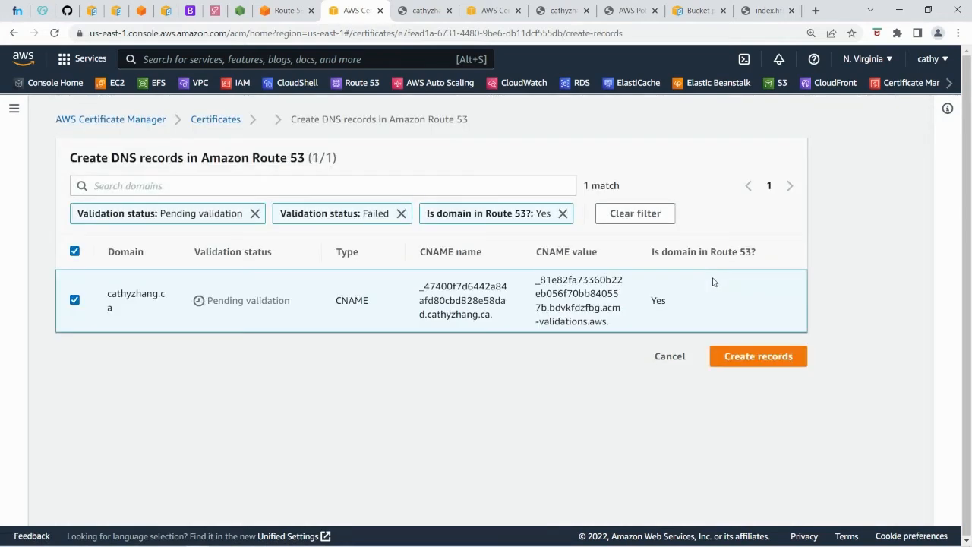
click(757, 356)
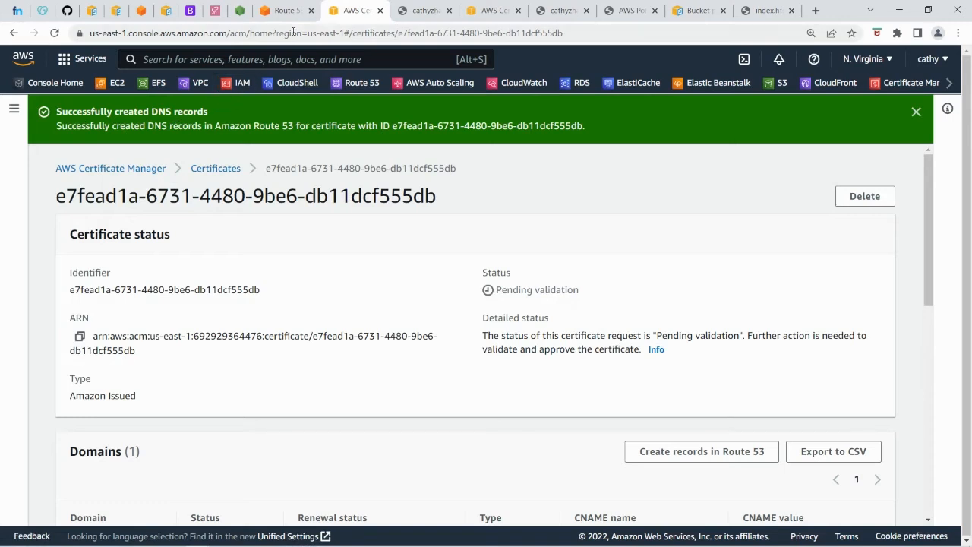
Reload the domain's hosted zone in Route 53 and check its list for the CNAME validation record.
click(287, 11)
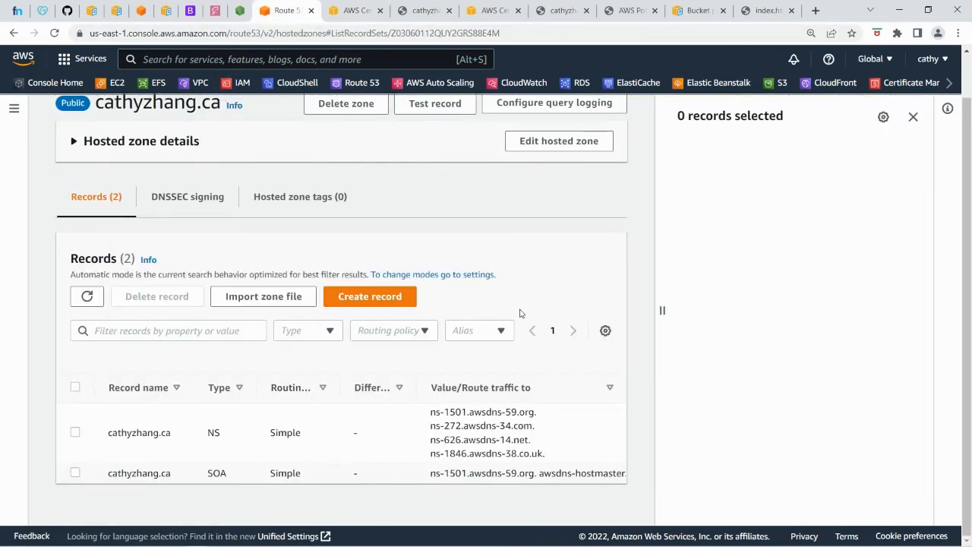
key(F5)
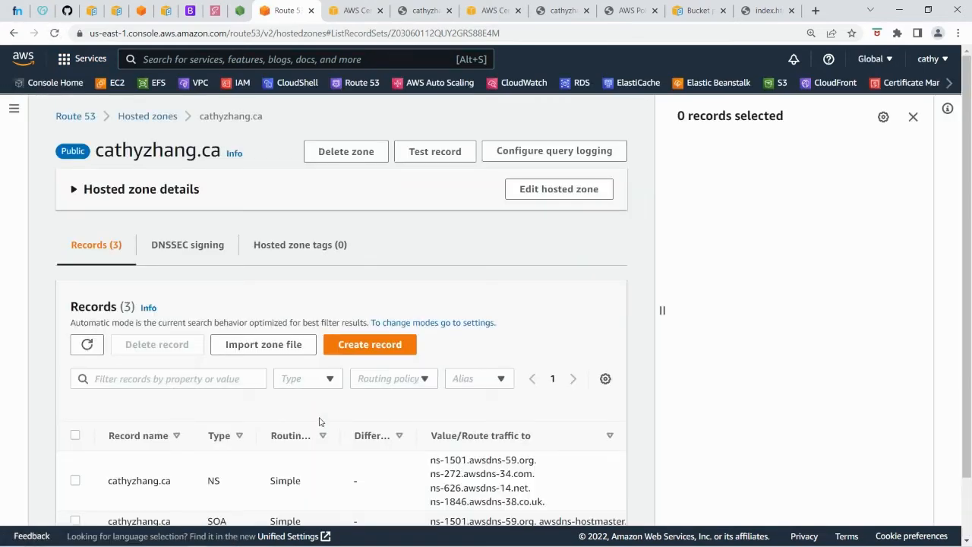
scroll(324, 422, down, 2)
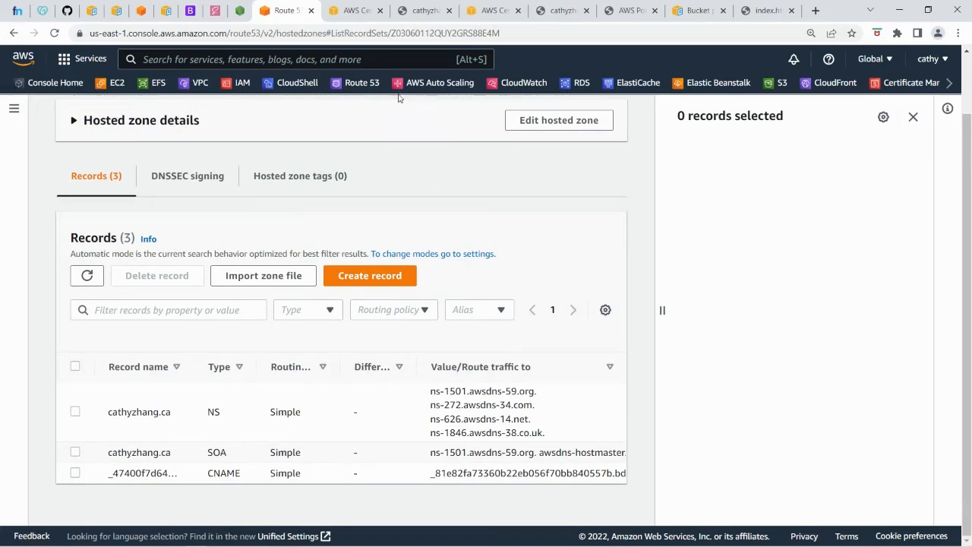
Go to CloudFront, start creating a distribution and check the suggested origin domains without choosing one.
click(357, 10)
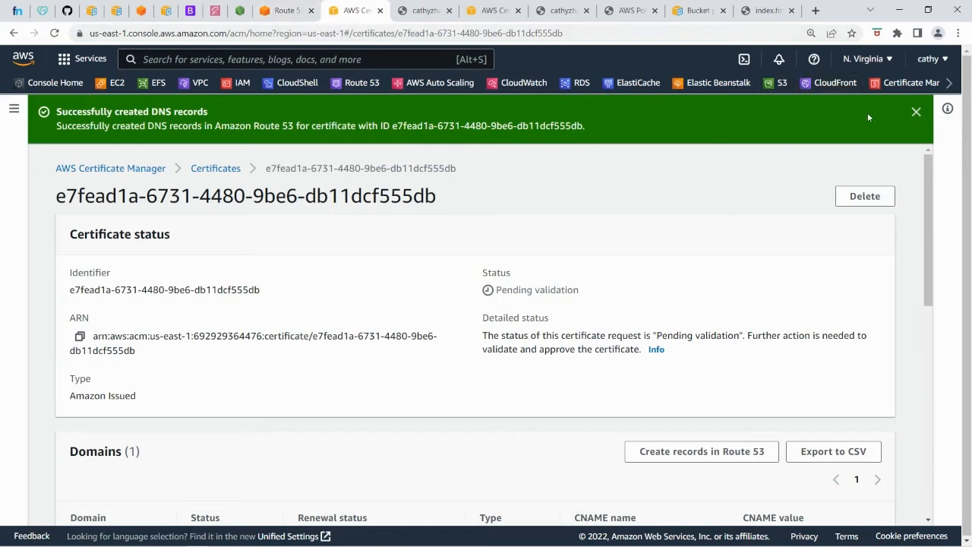
click(835, 84)
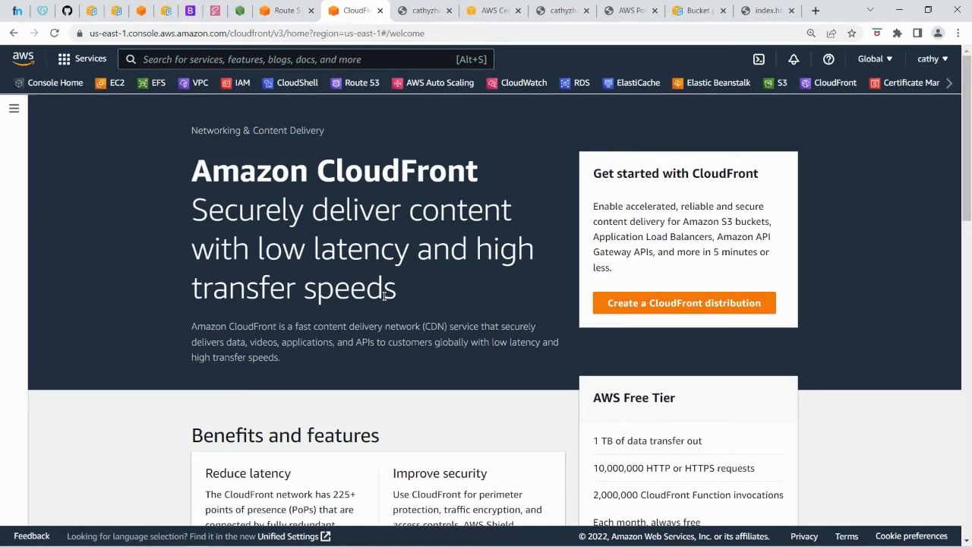
click(669, 304)
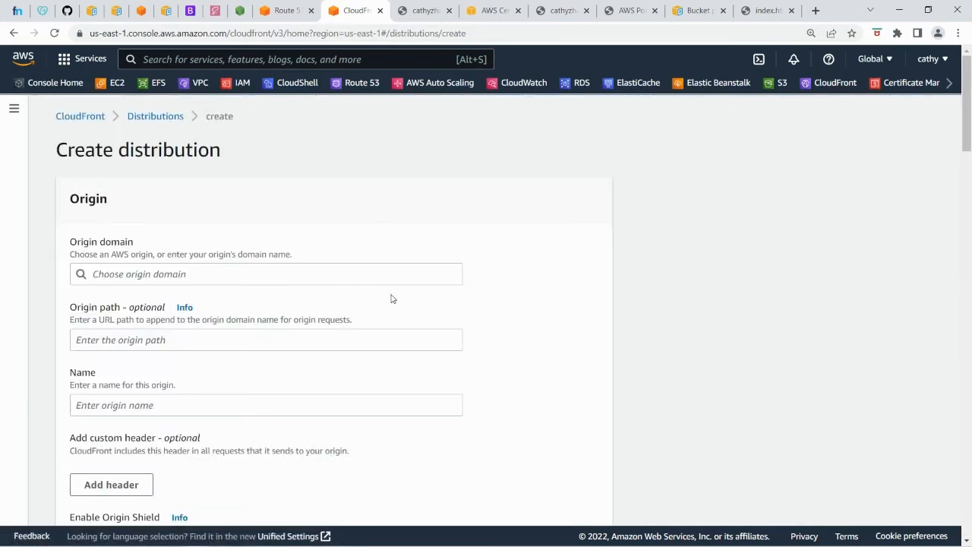
click(96, 274)
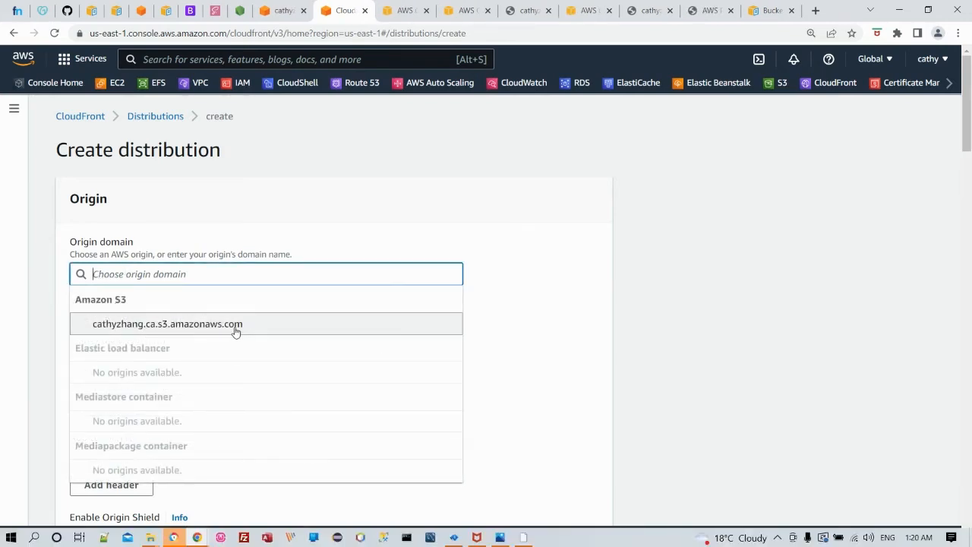
click(248, 213)
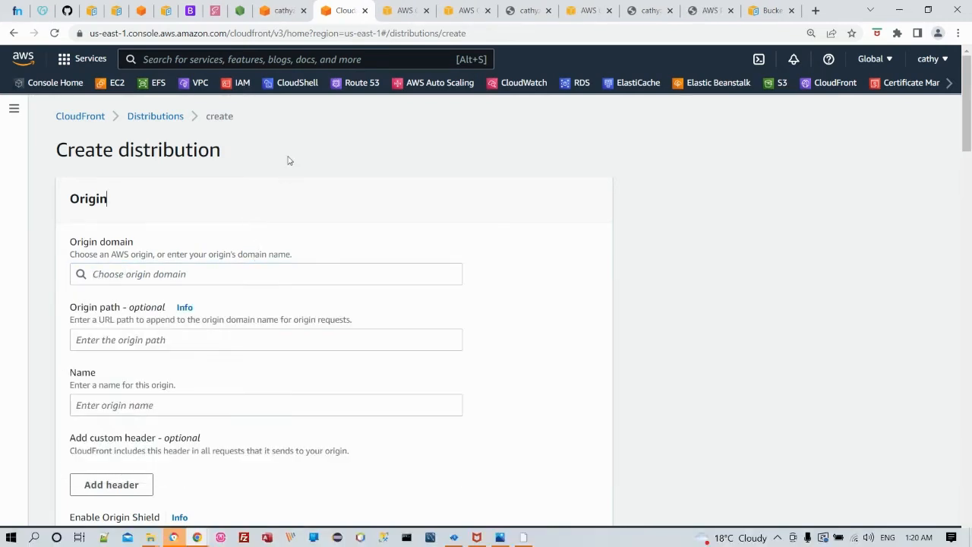
Copy the S3 bucket's website endpoint and use it as the origin domain of the CloudFront distribution.
click(281, 10)
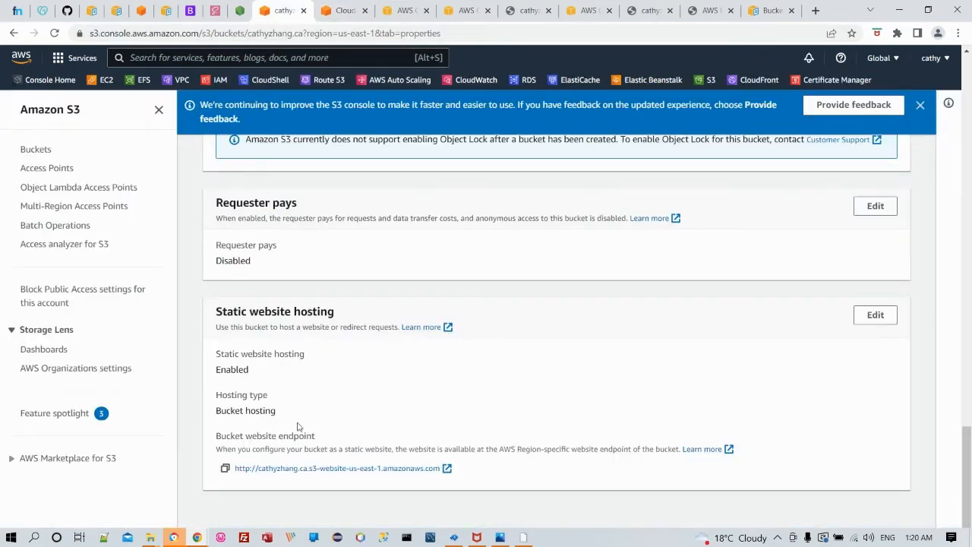
click(225, 469)
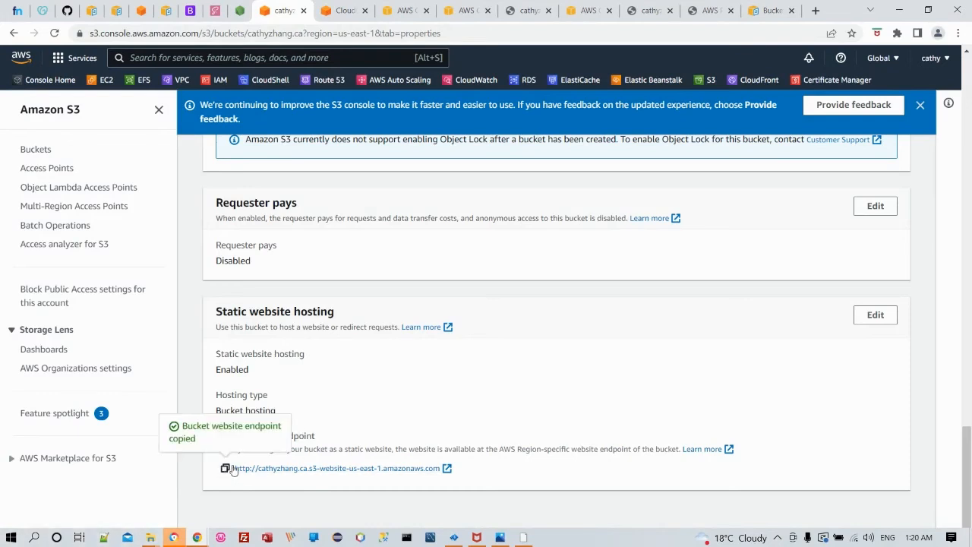
click(346, 10)
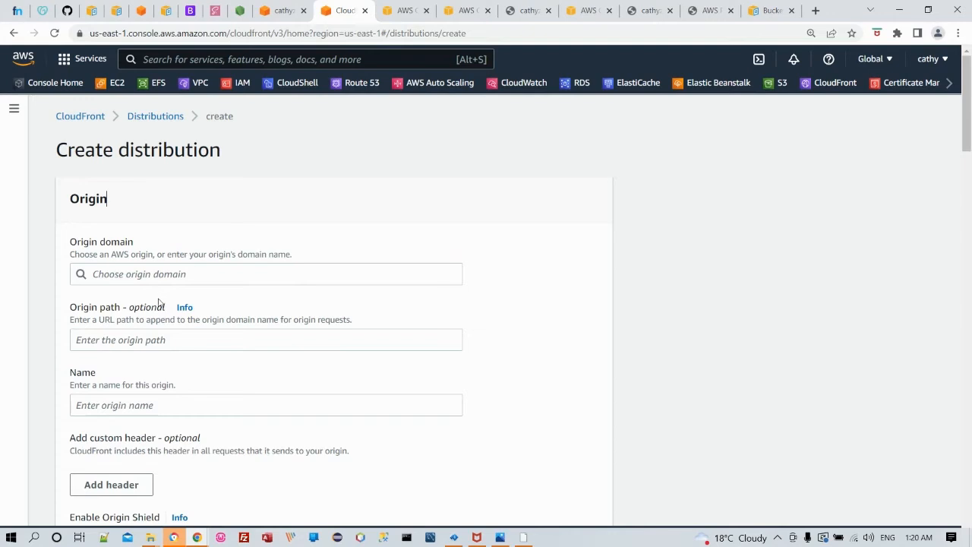
click(115, 277)
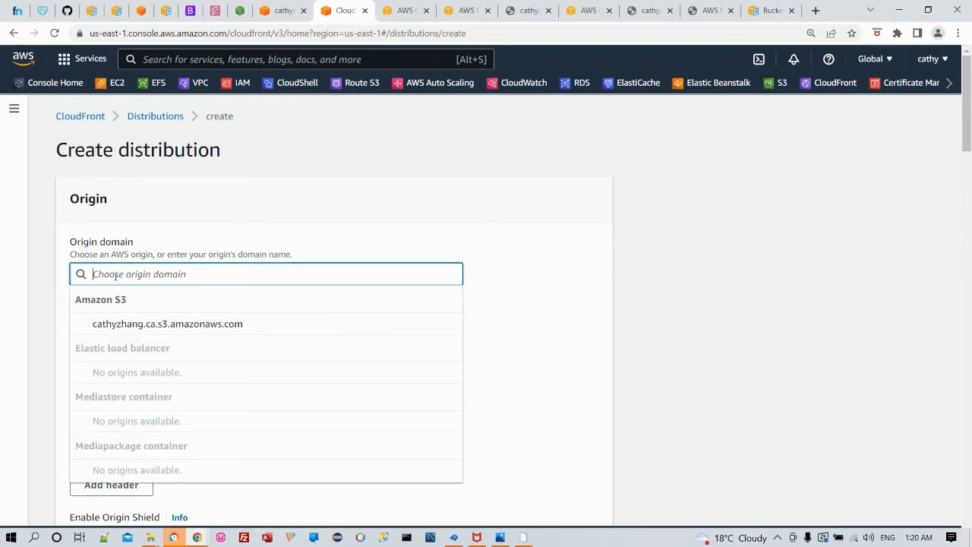
key(ctrl+v)
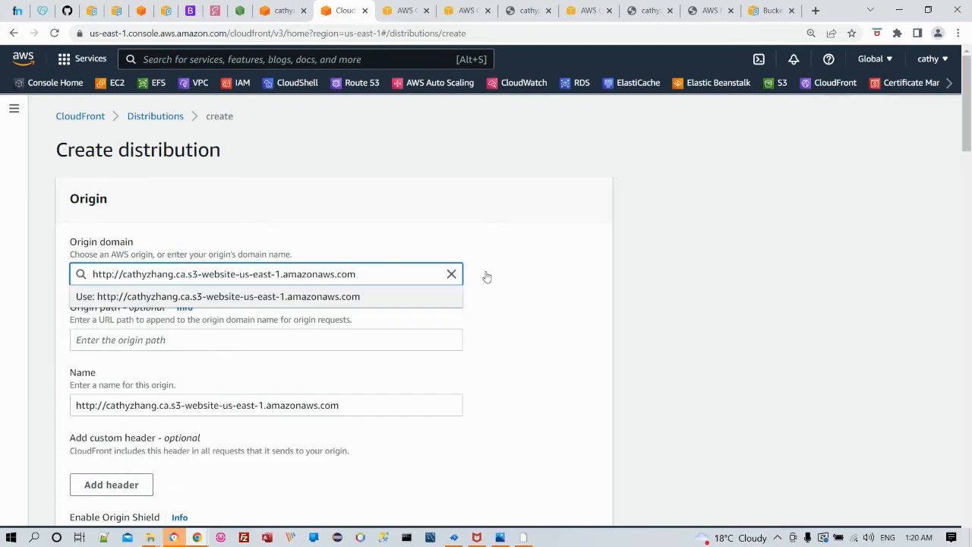
click(513, 272)
scroll(214, 350, down, 6)
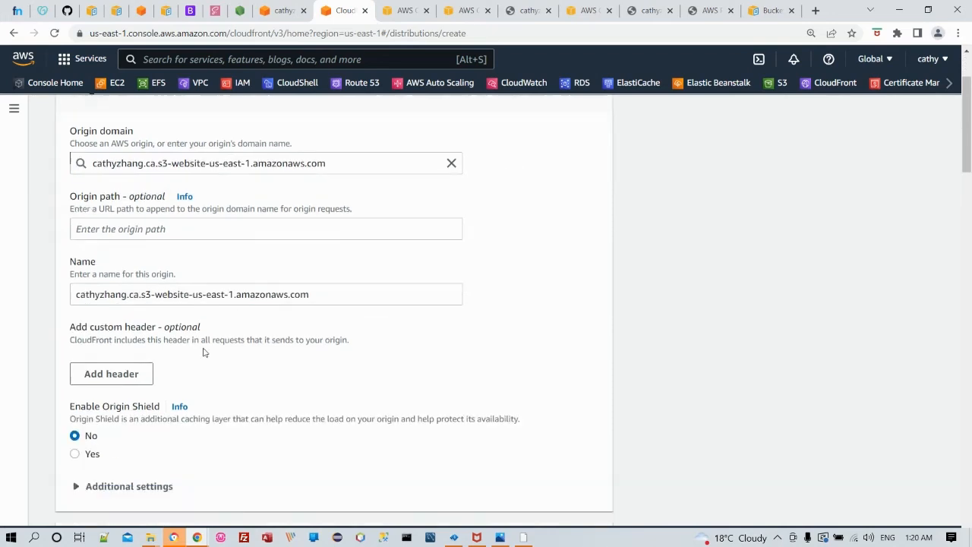
scroll(184, 359, down, 2)
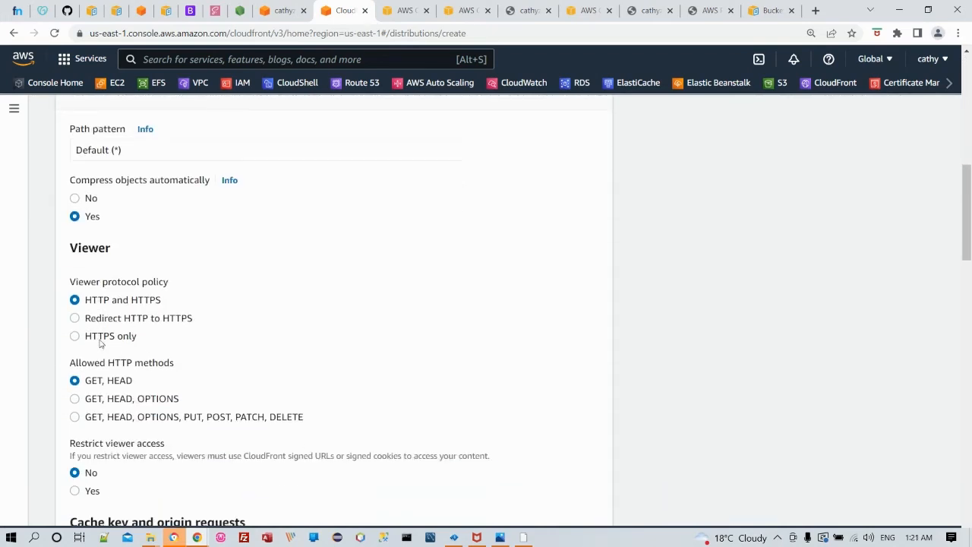
Set the distribution's viewer protocol policy to Redirect HTTP to HTTPS and choose the domain's ACM certificate as its custom SSL certificate.
click(75, 319)
scroll(191, 328, down, 5)
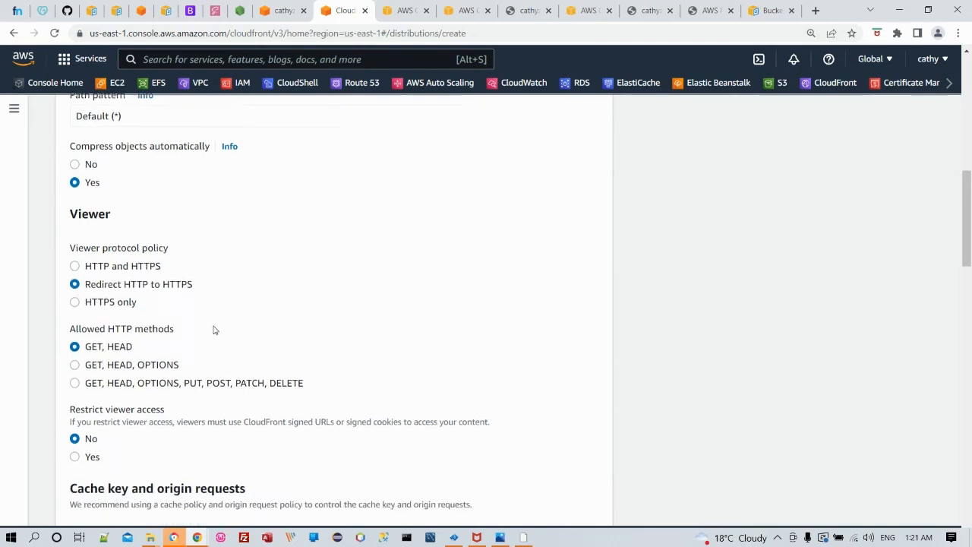
scroll(201, 342, down, 10)
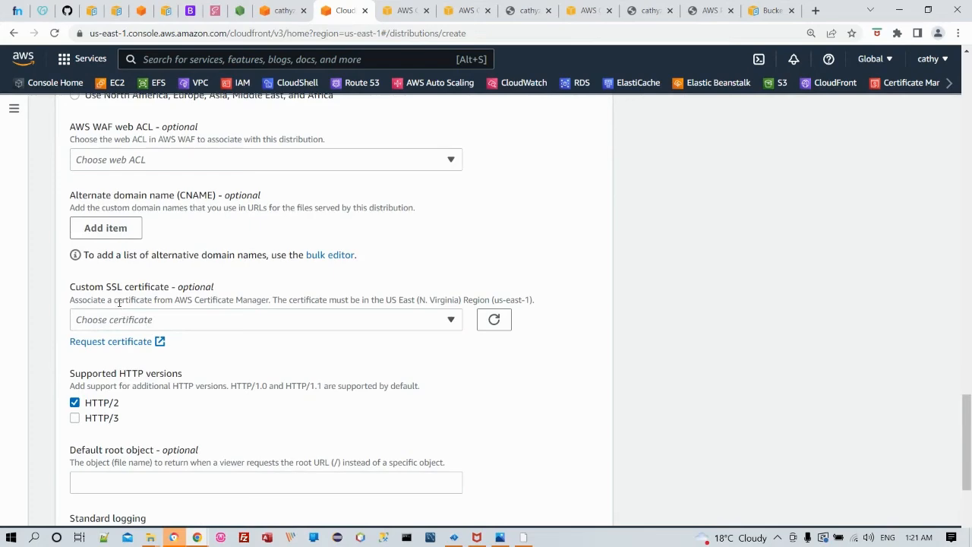
click(451, 319)
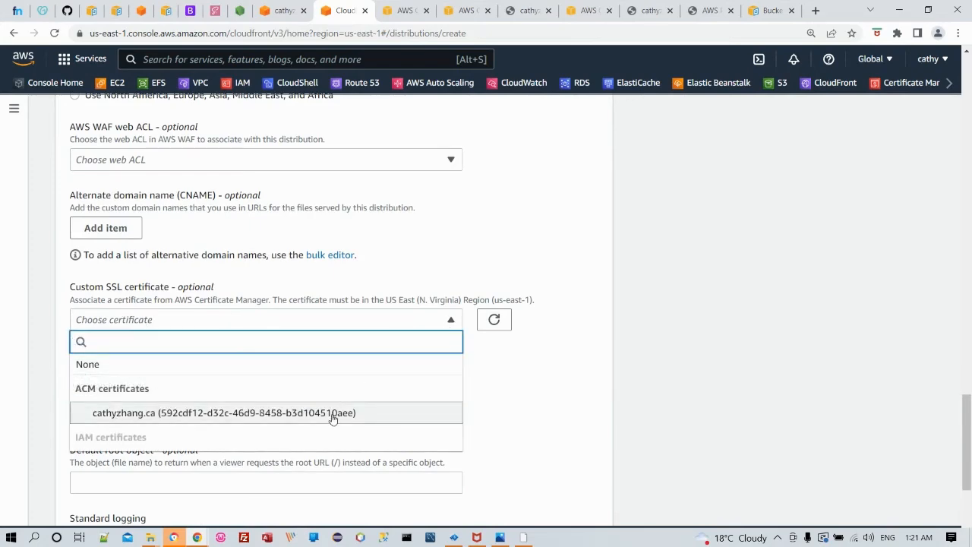
click(331, 414)
scroll(620, 400, down, 1)
scroll(621, 400, down, 6)
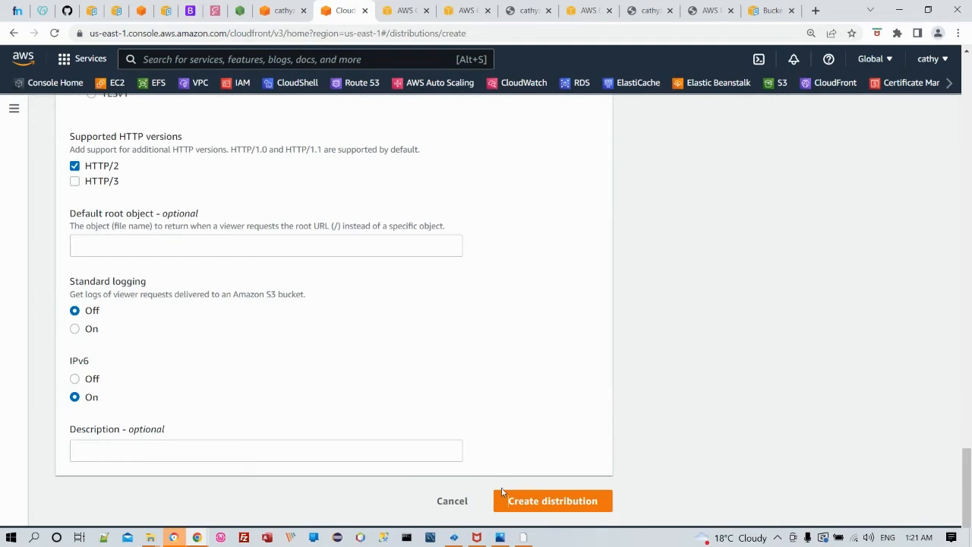
scroll(492, 331, up, 10)
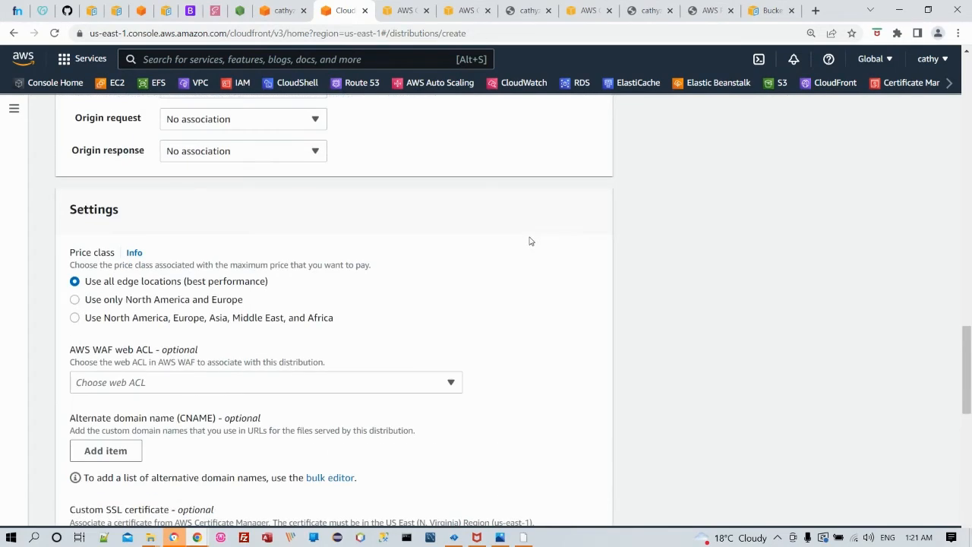
scroll(529, 244, down, 5)
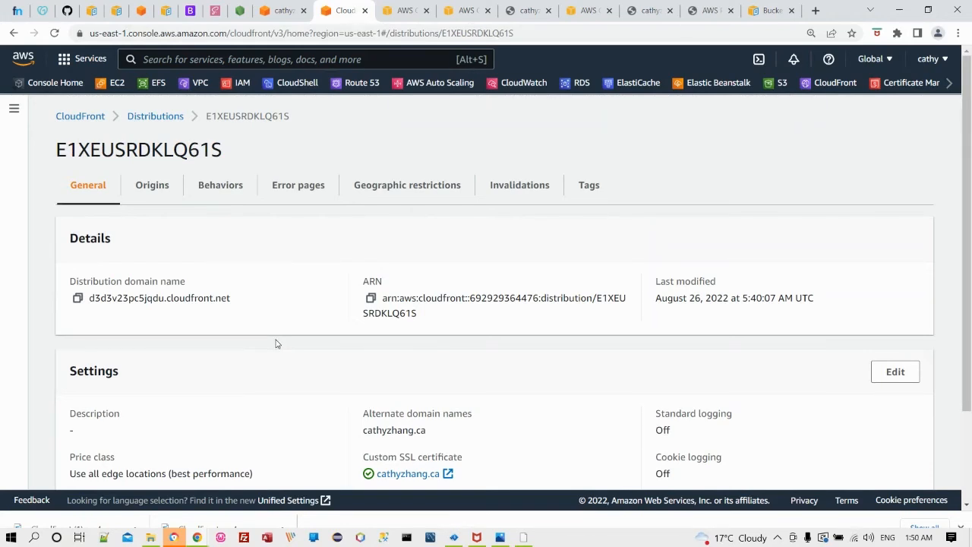
Copy the distribution domain name from the CloudFront details and load it in a new browser tab to check the website.
click(79, 299)
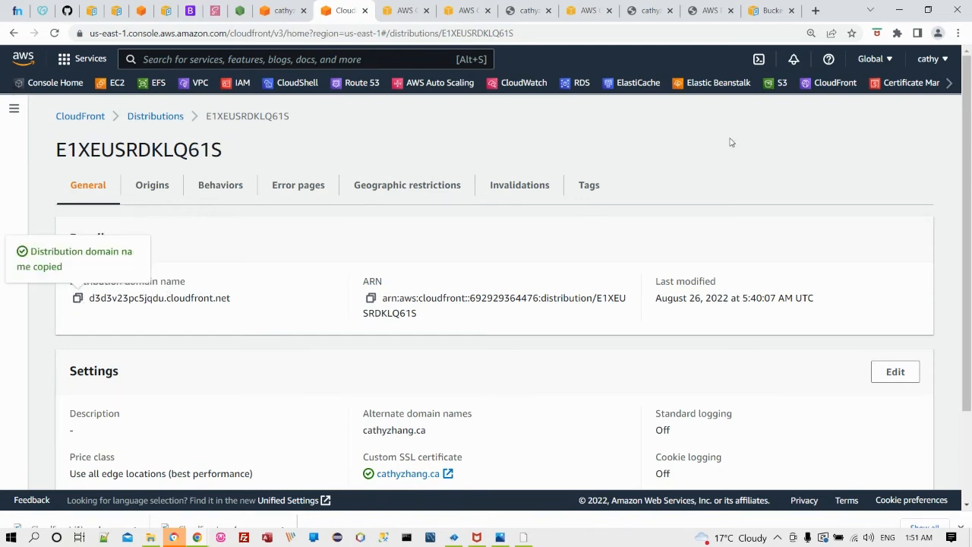
click(815, 11)
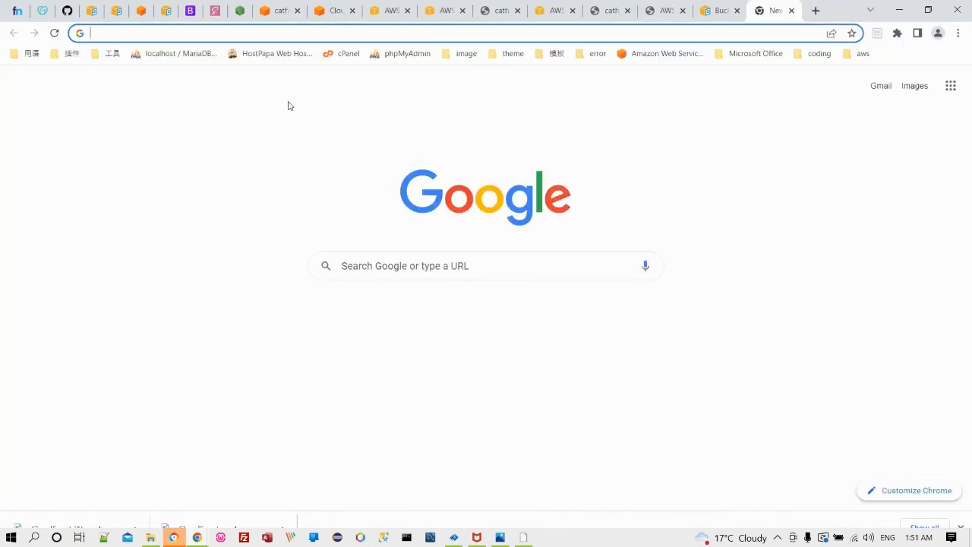
key(ctrl+v)
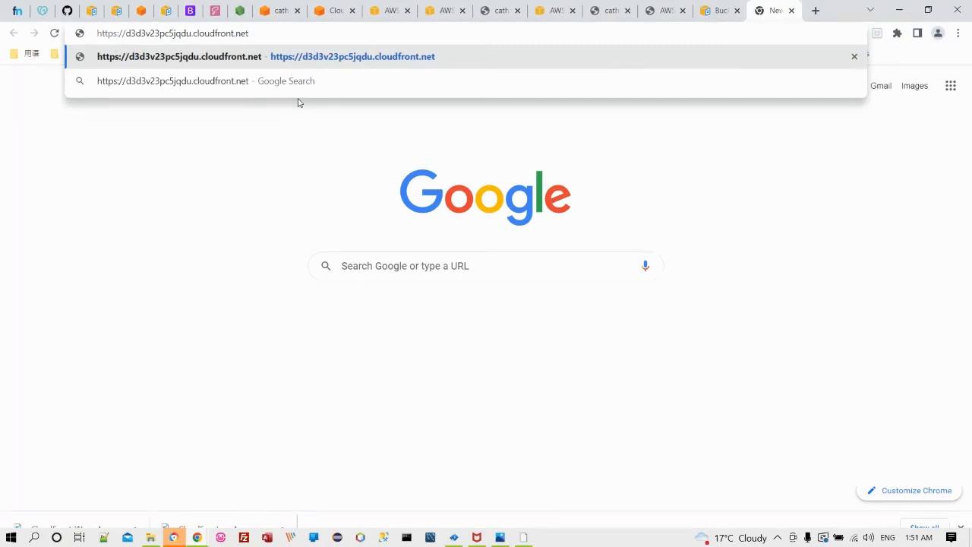
key(Return)
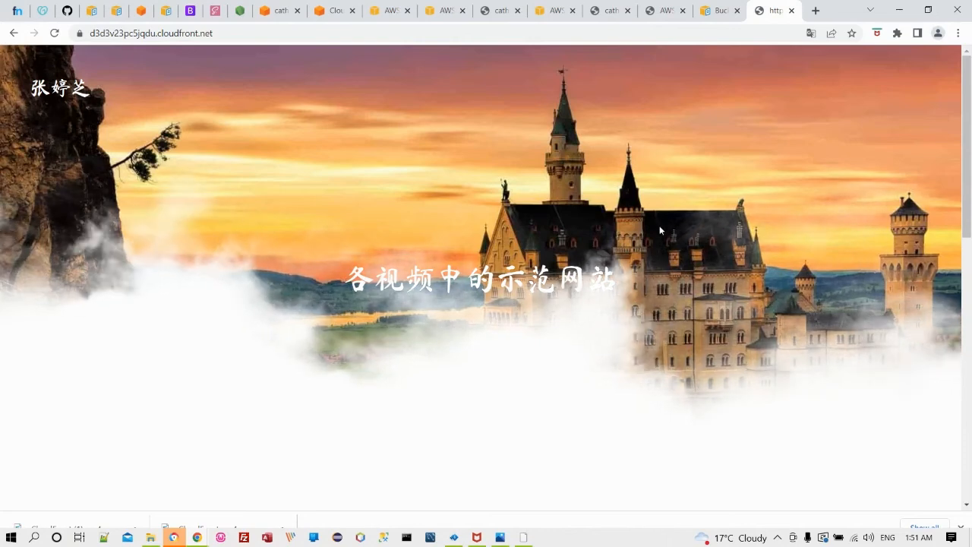
click(332, 11)
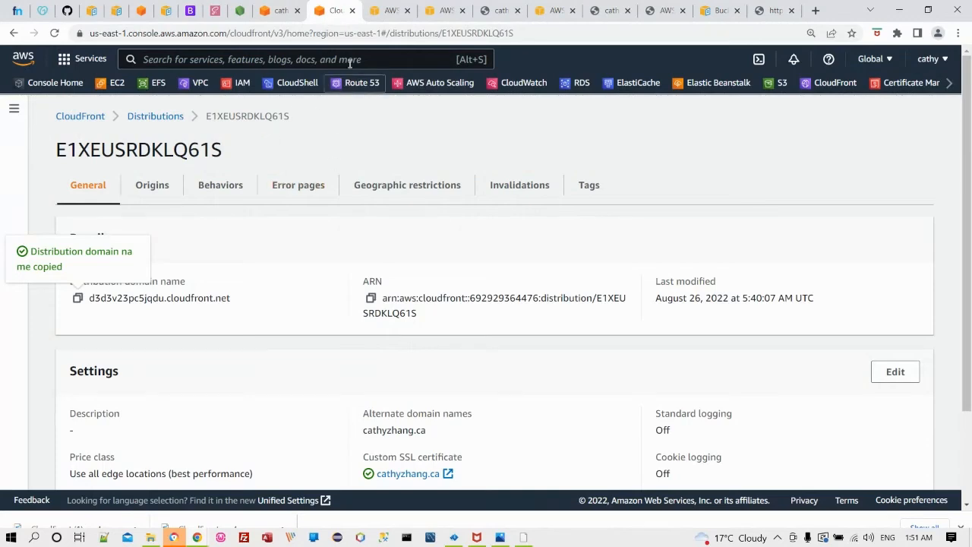
click(769, 11)
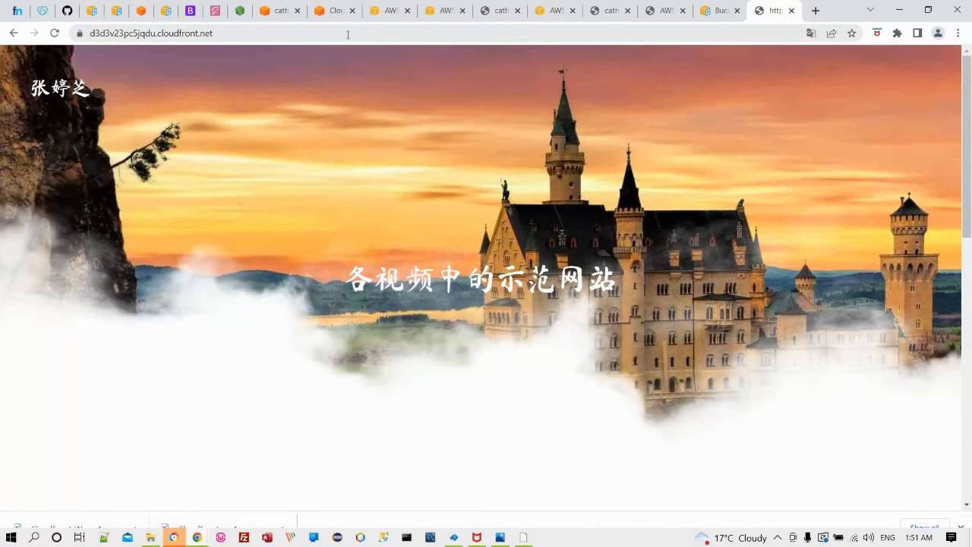
Go to Route 53 and open the record list of the domain's hosted zone.
click(332, 14)
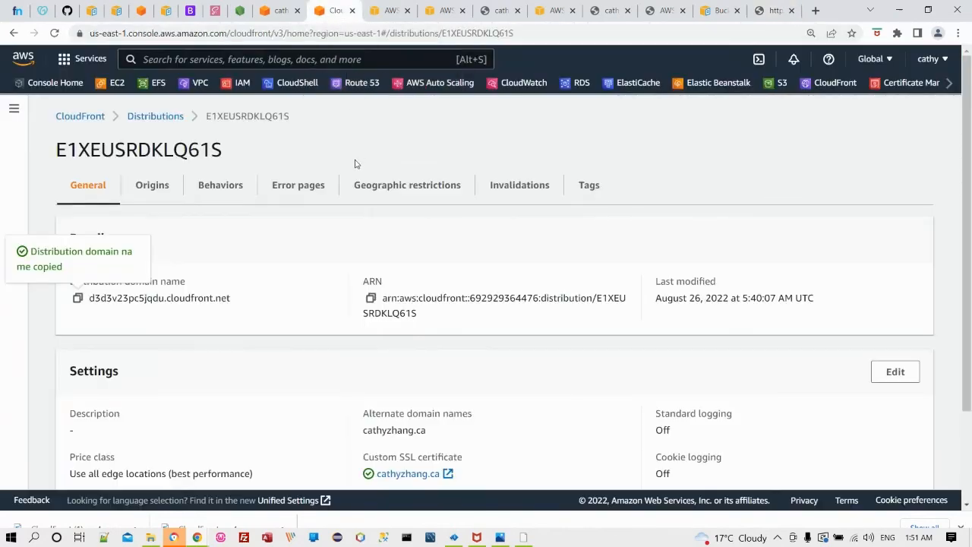
click(353, 82)
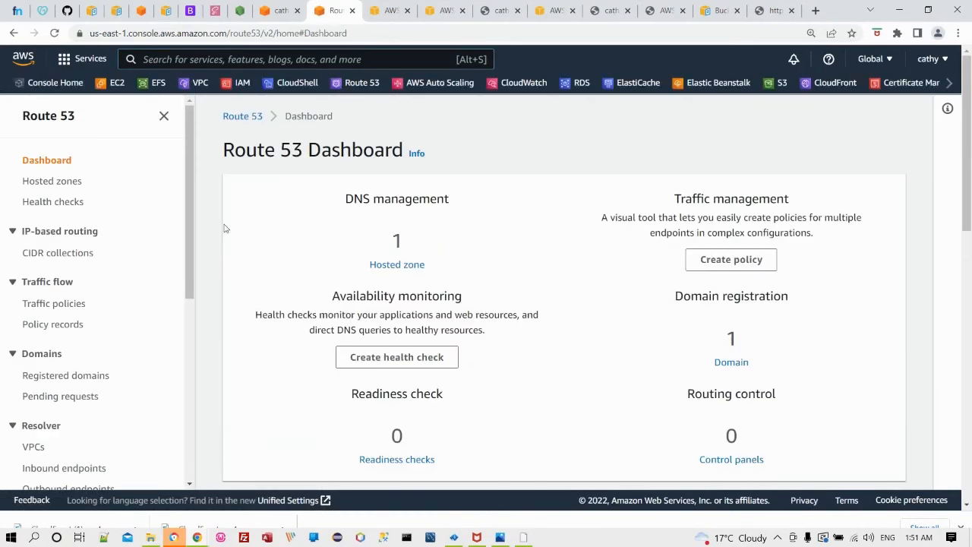
click(44, 182)
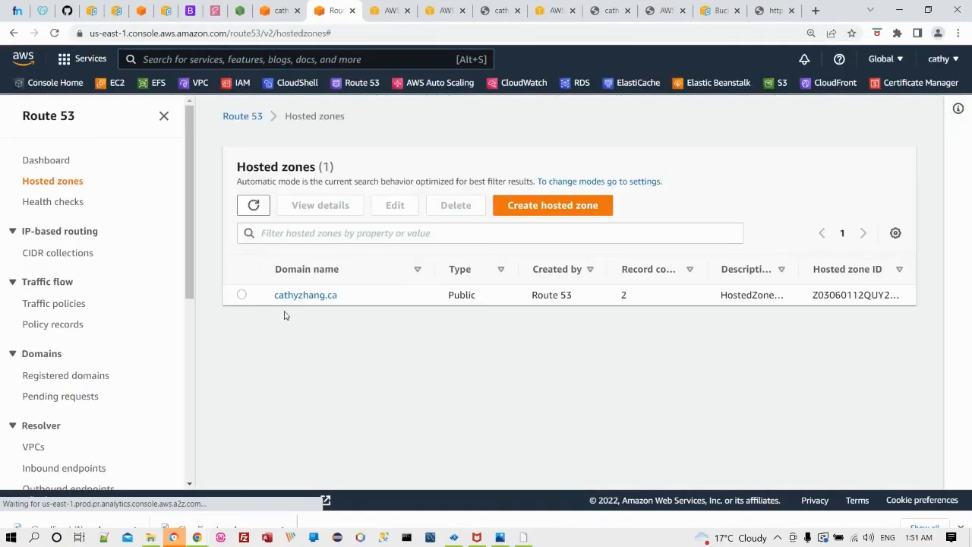
click(301, 296)
scroll(402, 401, down, 2)
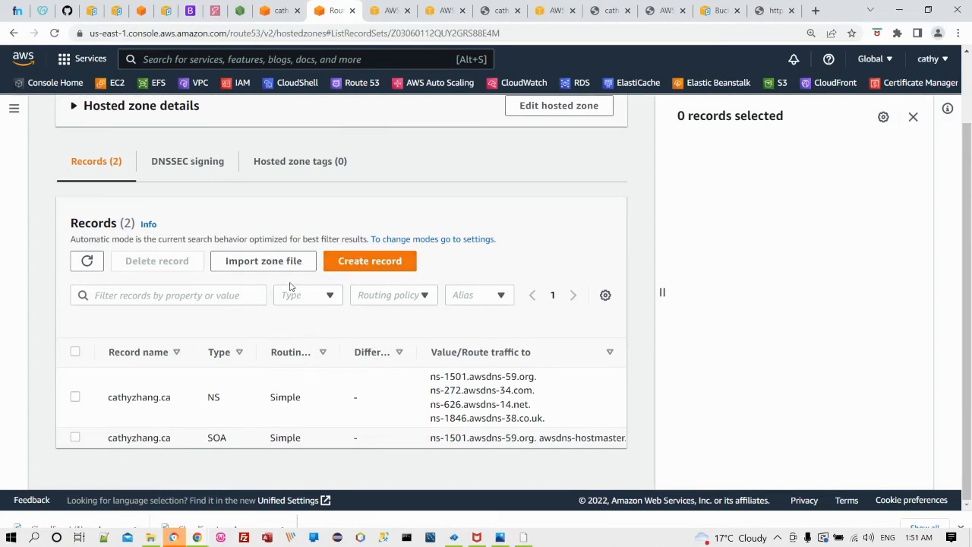
Create an alias A record for the root domain that routes traffic to the CloudFront distribution d3d3v23pc5jqdu.cloudfront.net with simple routing.
click(358, 262)
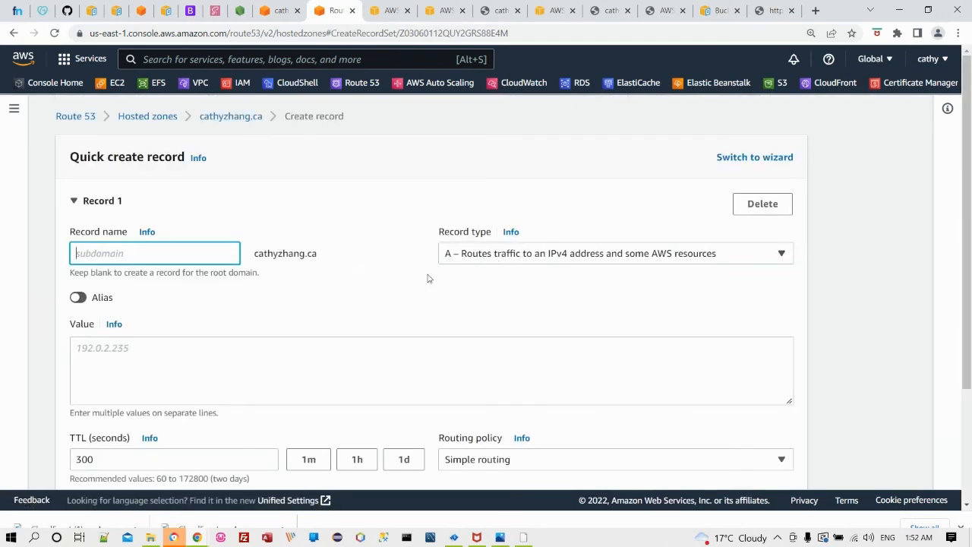
click(82, 299)
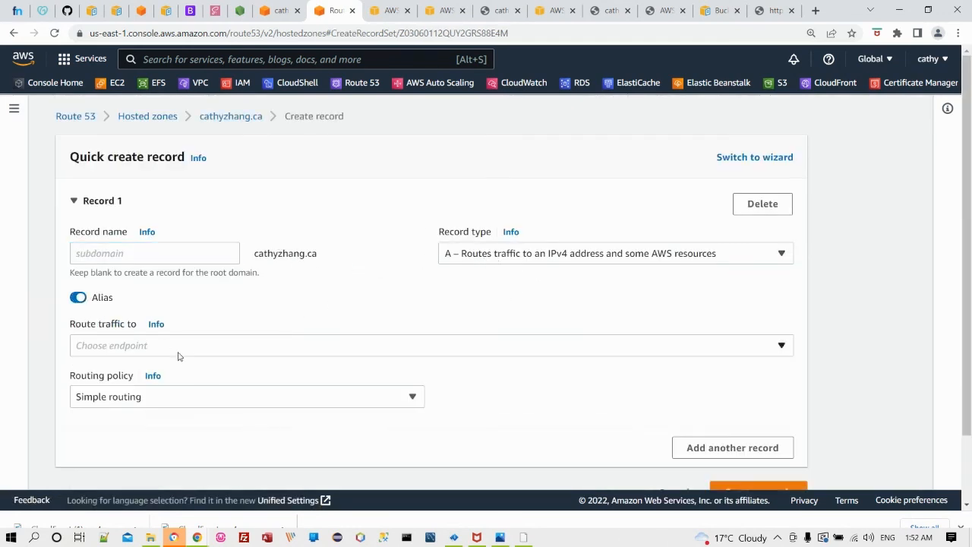
click(776, 347)
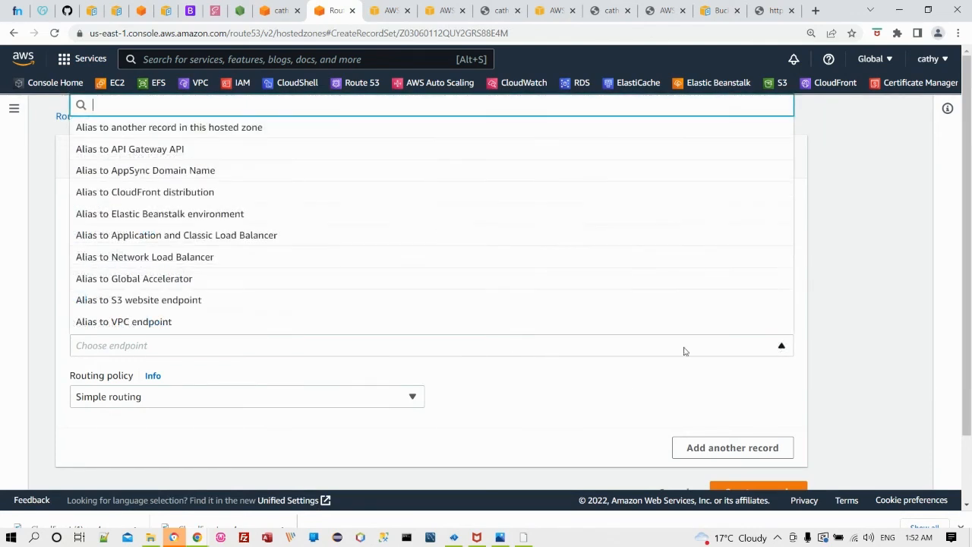
click(207, 199)
scroll(292, 382, down, 3)
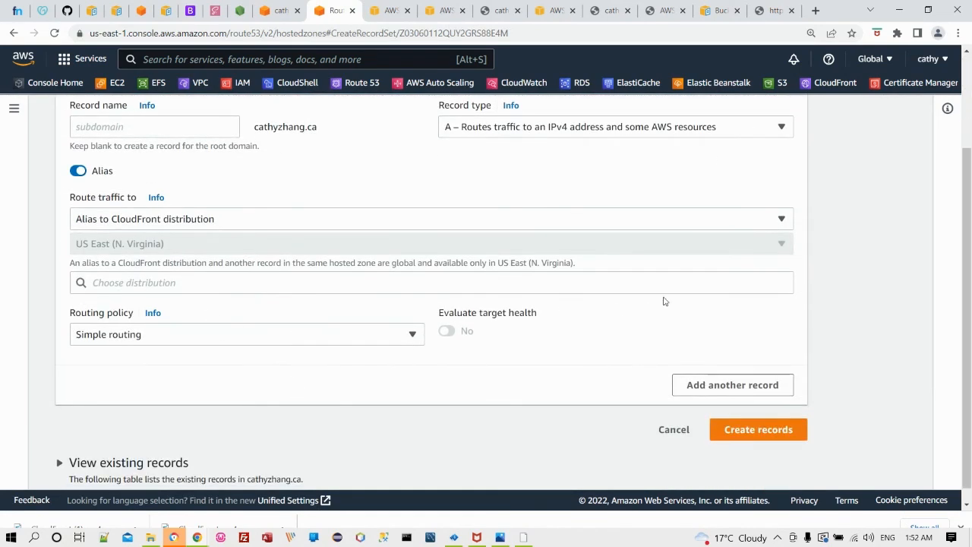
click(142, 281)
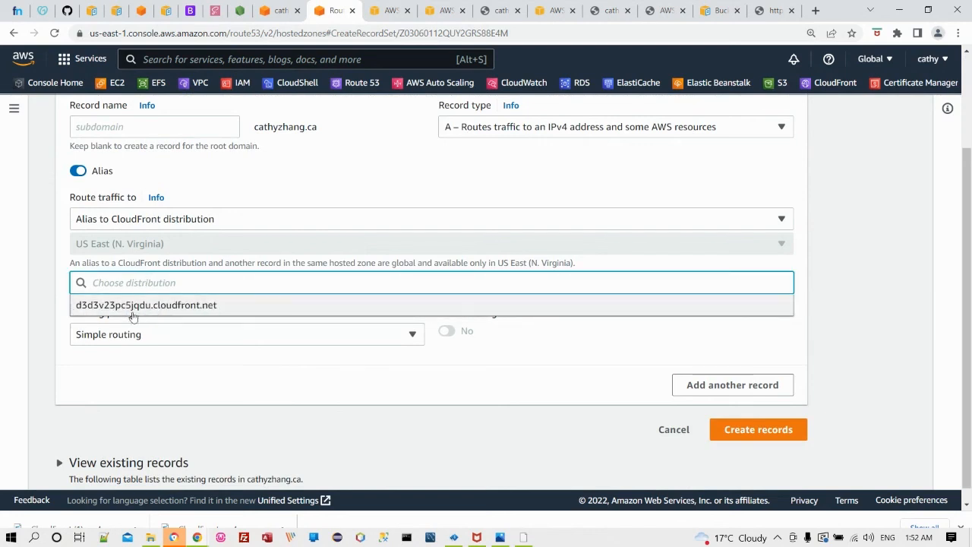
click(182, 307)
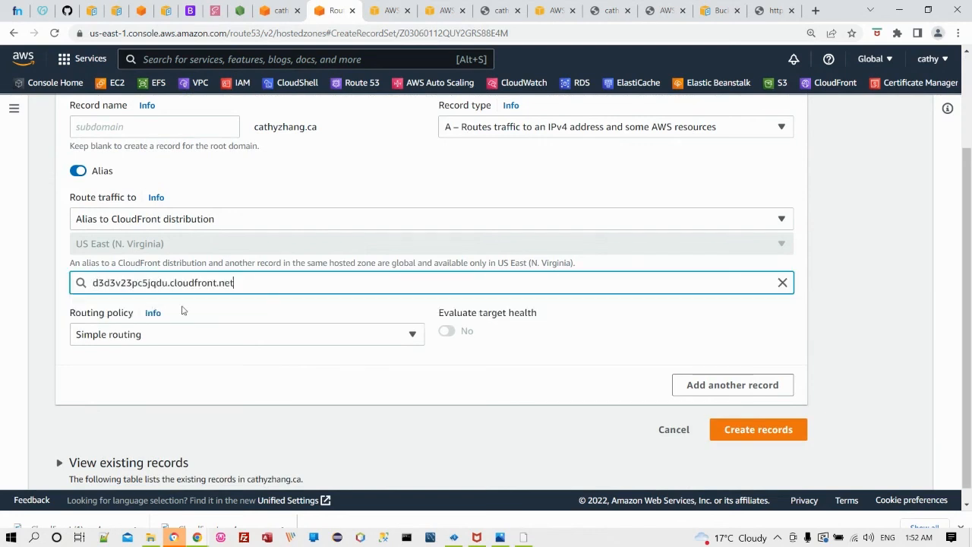
click(748, 430)
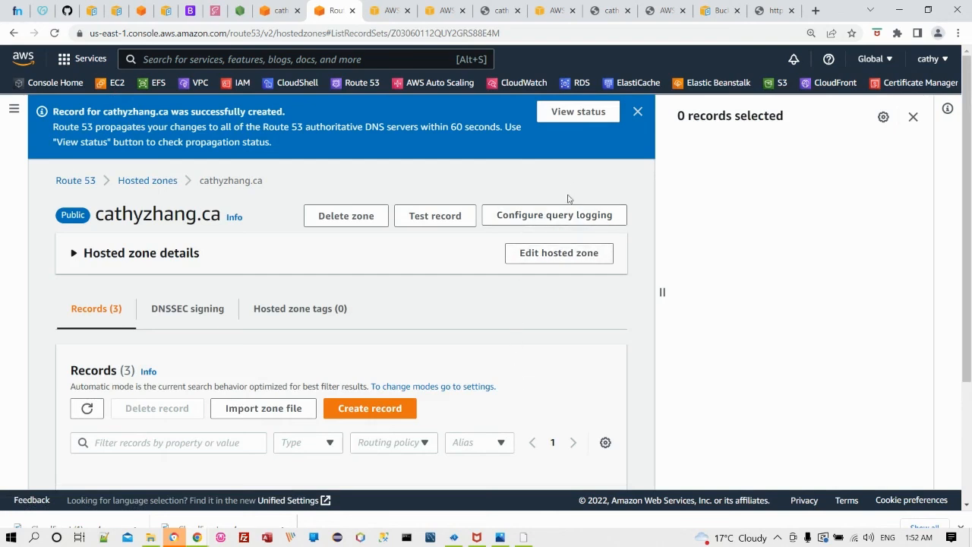
Check and refresh the new record's propagation status, and load the root domain in a new browser tab to test the site.
click(577, 112)
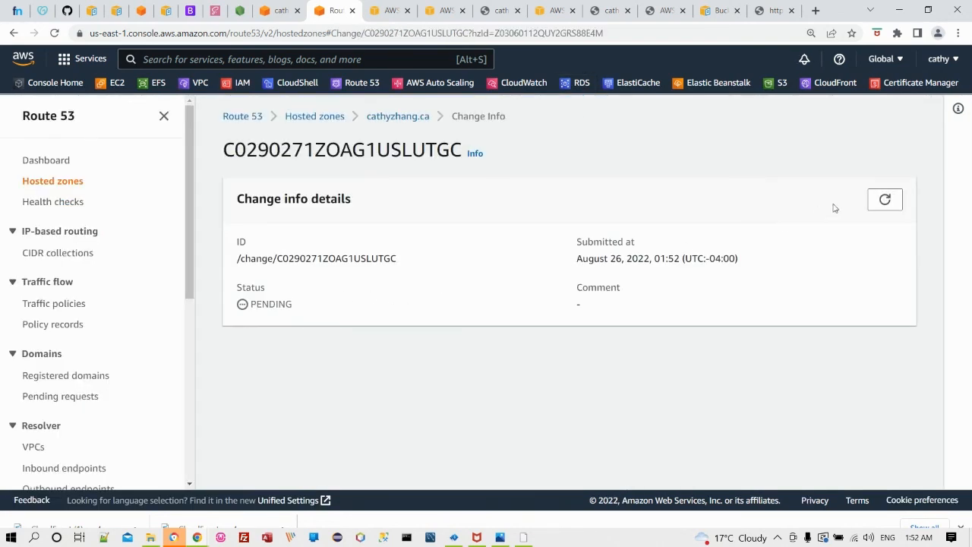
click(884, 199)
click(815, 10)
text(cathyzhang.ca)
key(Return)
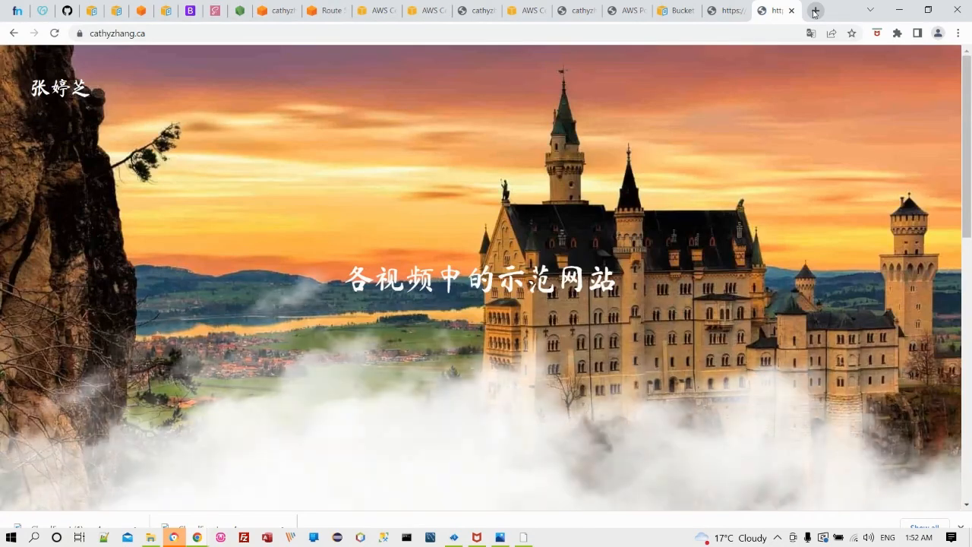